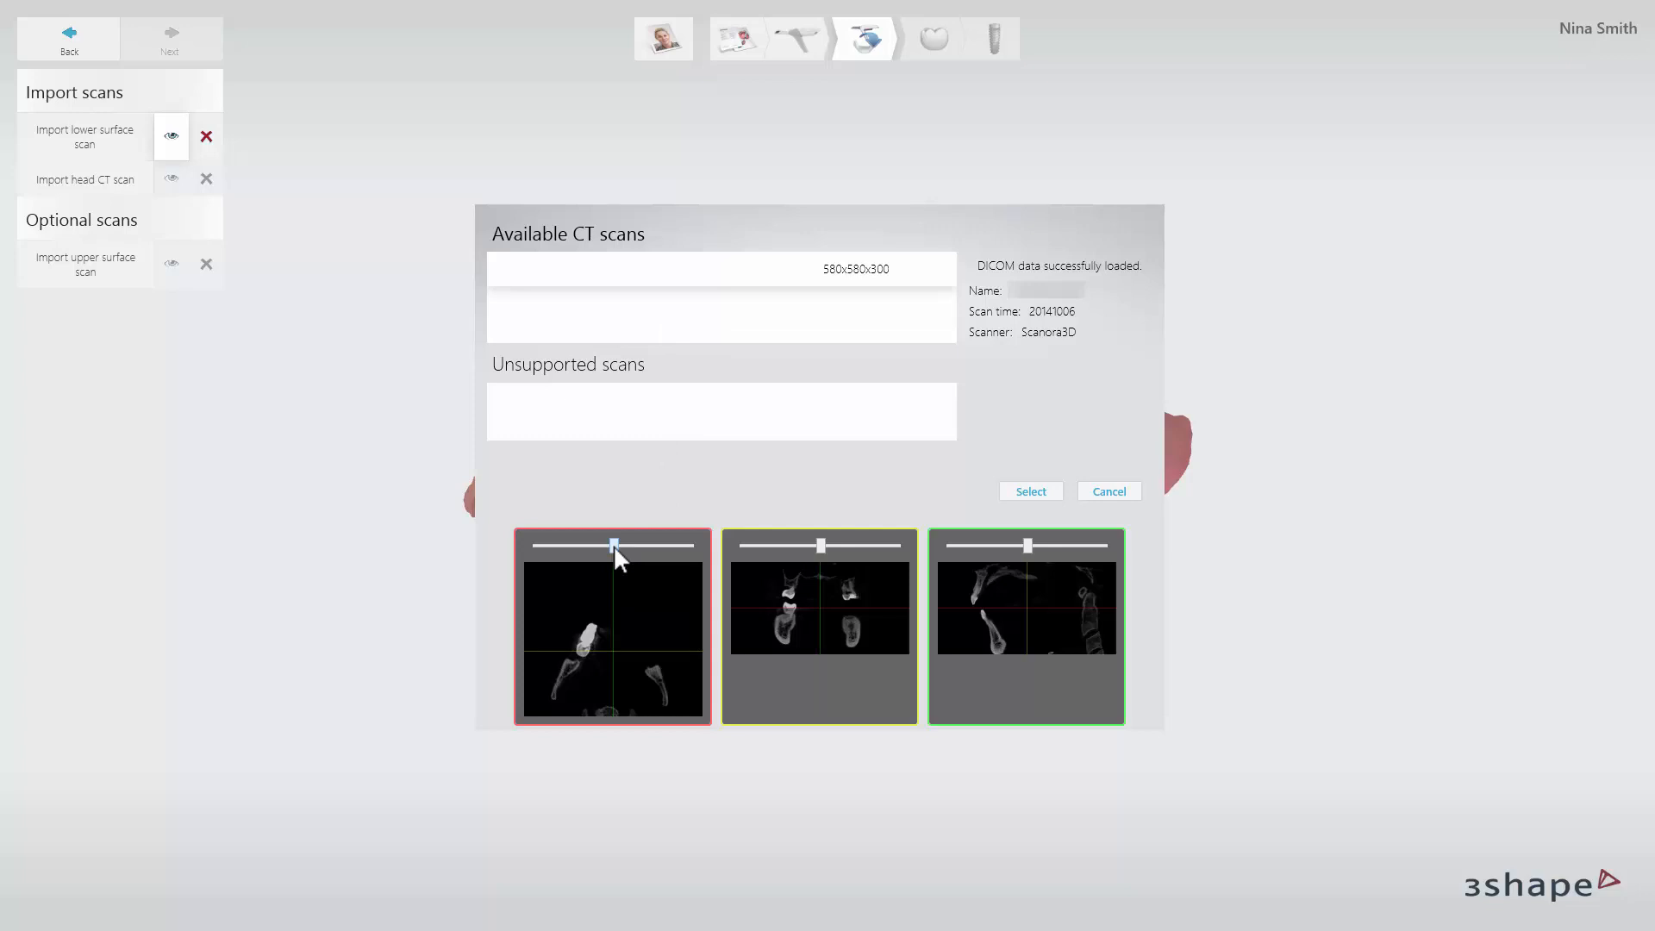
# Reposition the axial, coronal and sagittal preview slices and select the 580x580x300 CT scan for import.
pyautogui.moveTo(613, 545); pyautogui.dragTo(647, 545)
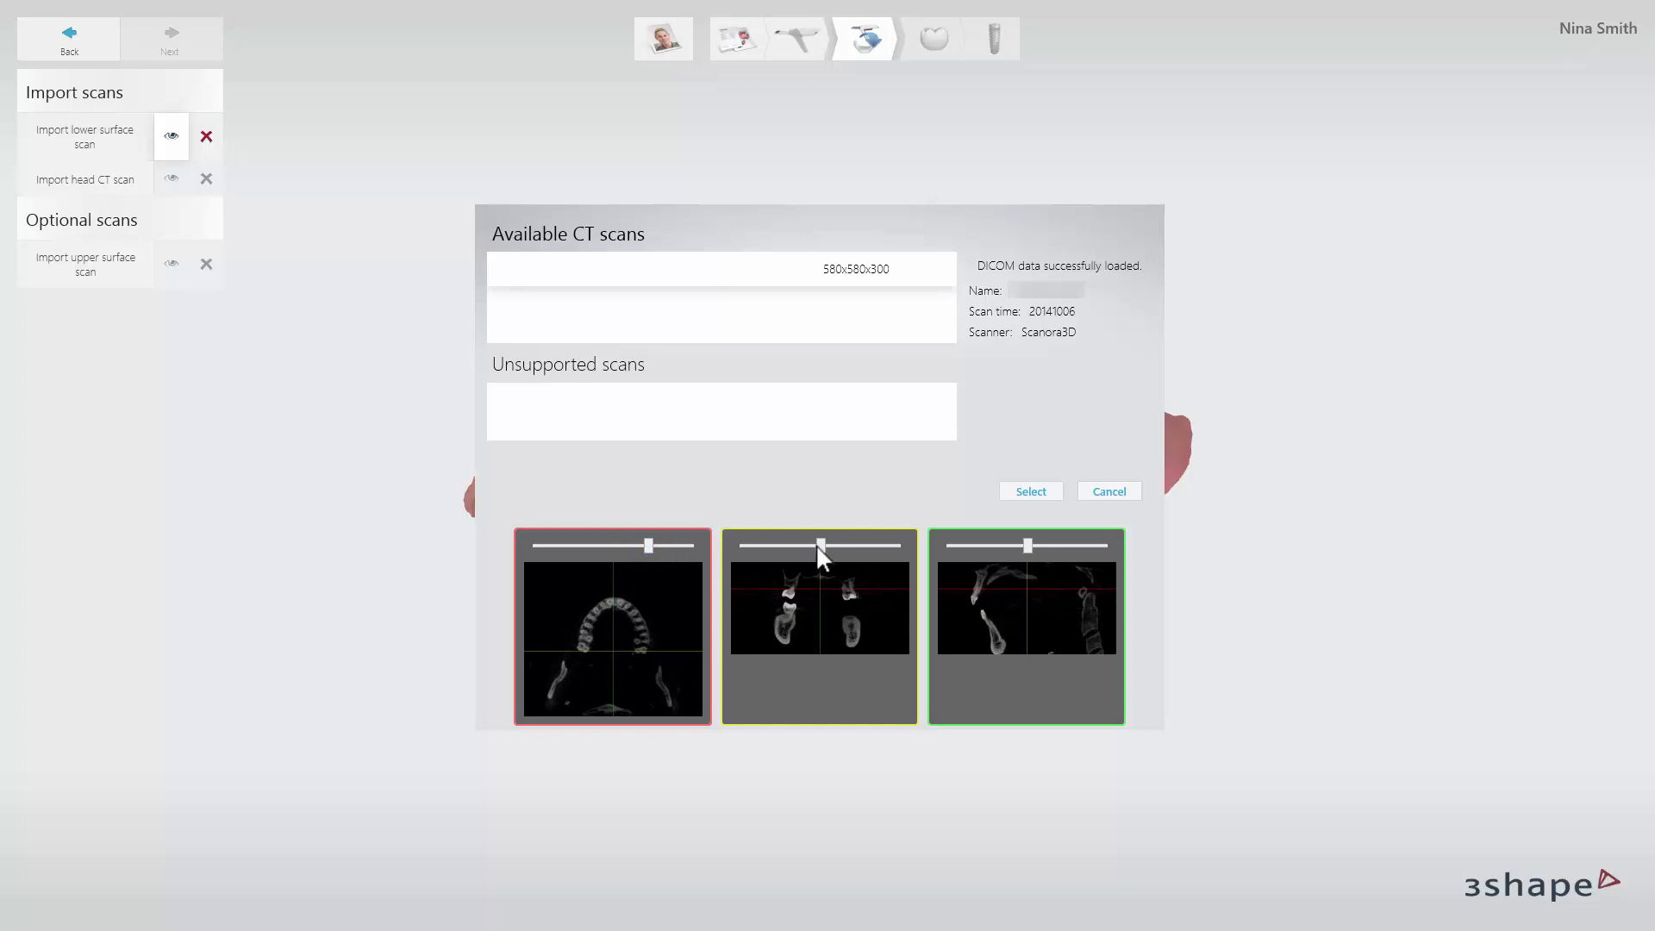
pyautogui.moveTo(814, 545)
pyautogui.mouseDown()
pyautogui.moveTo(848, 545)
pyautogui.moveTo(813, 545)
pyautogui.mouseUp()
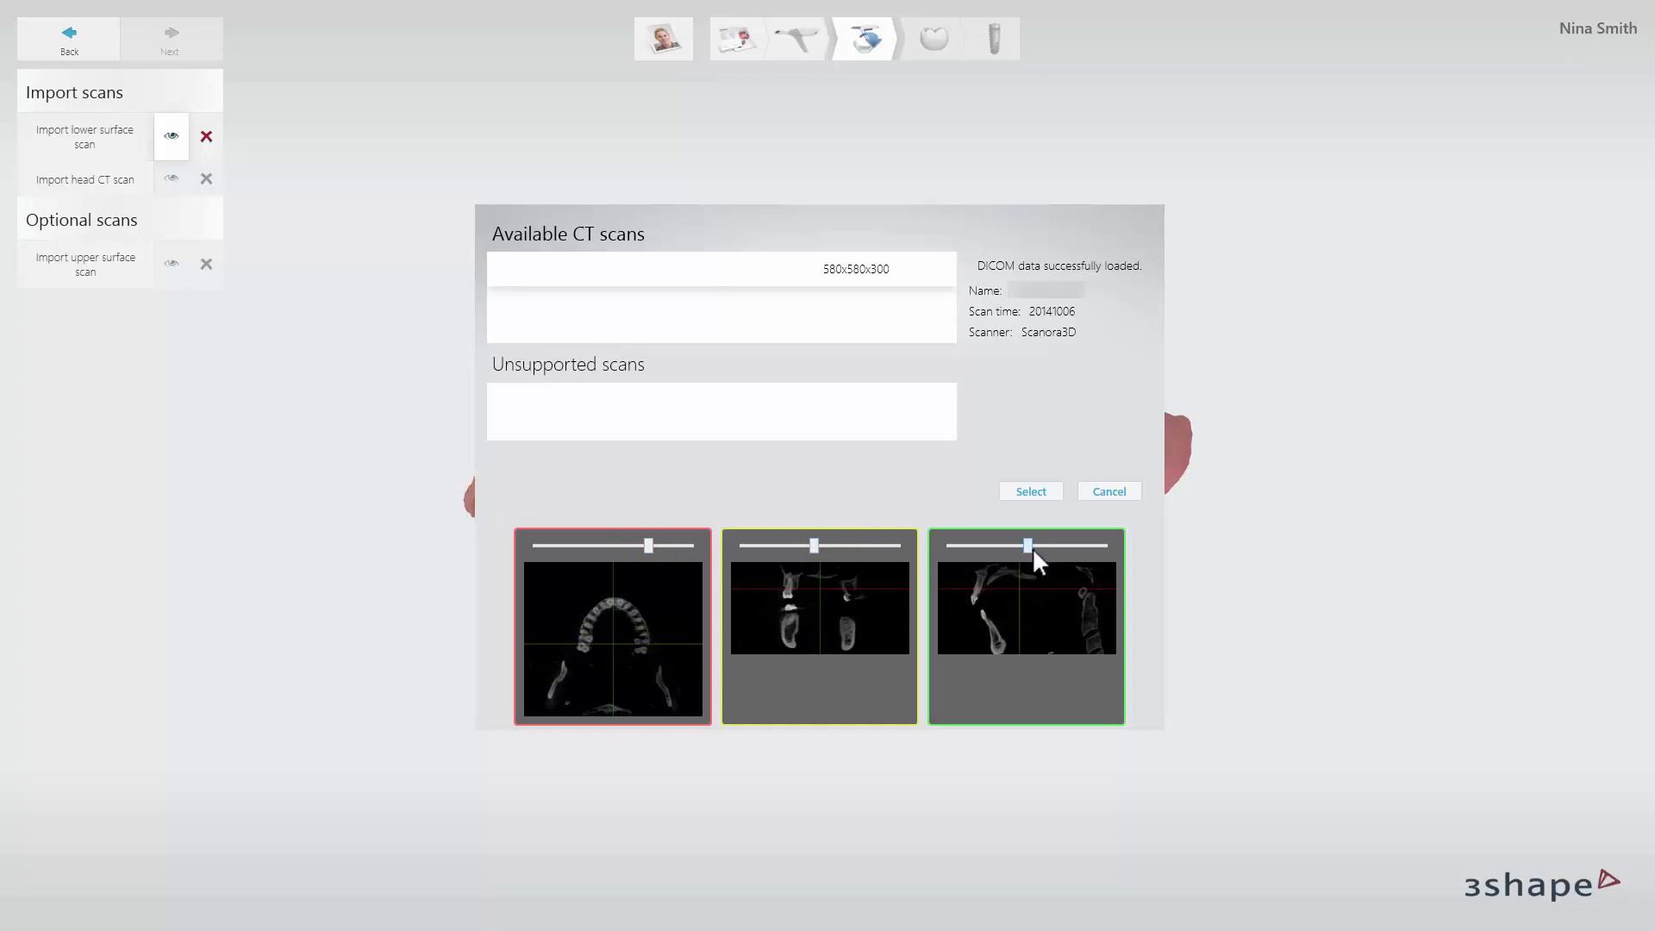
pyautogui.moveTo(1032, 547)
pyautogui.mouseDown()
pyautogui.moveTo(1061, 546)
pyautogui.moveTo(1018, 543)
pyautogui.mouseUp()
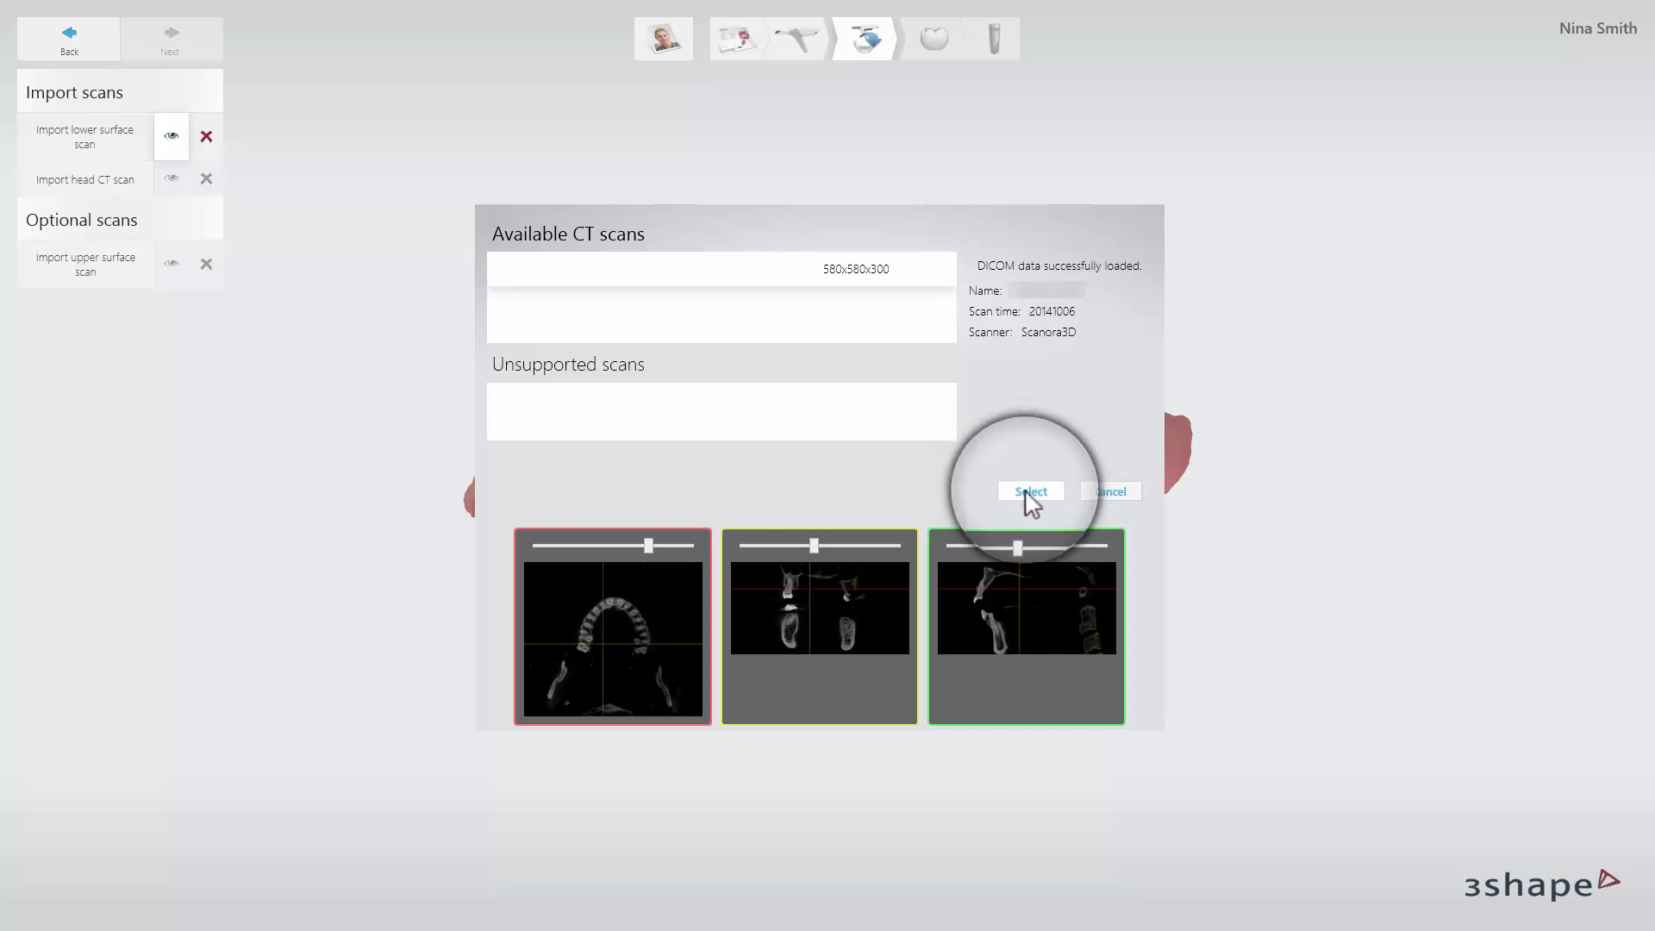
pyautogui.click(1026, 491)
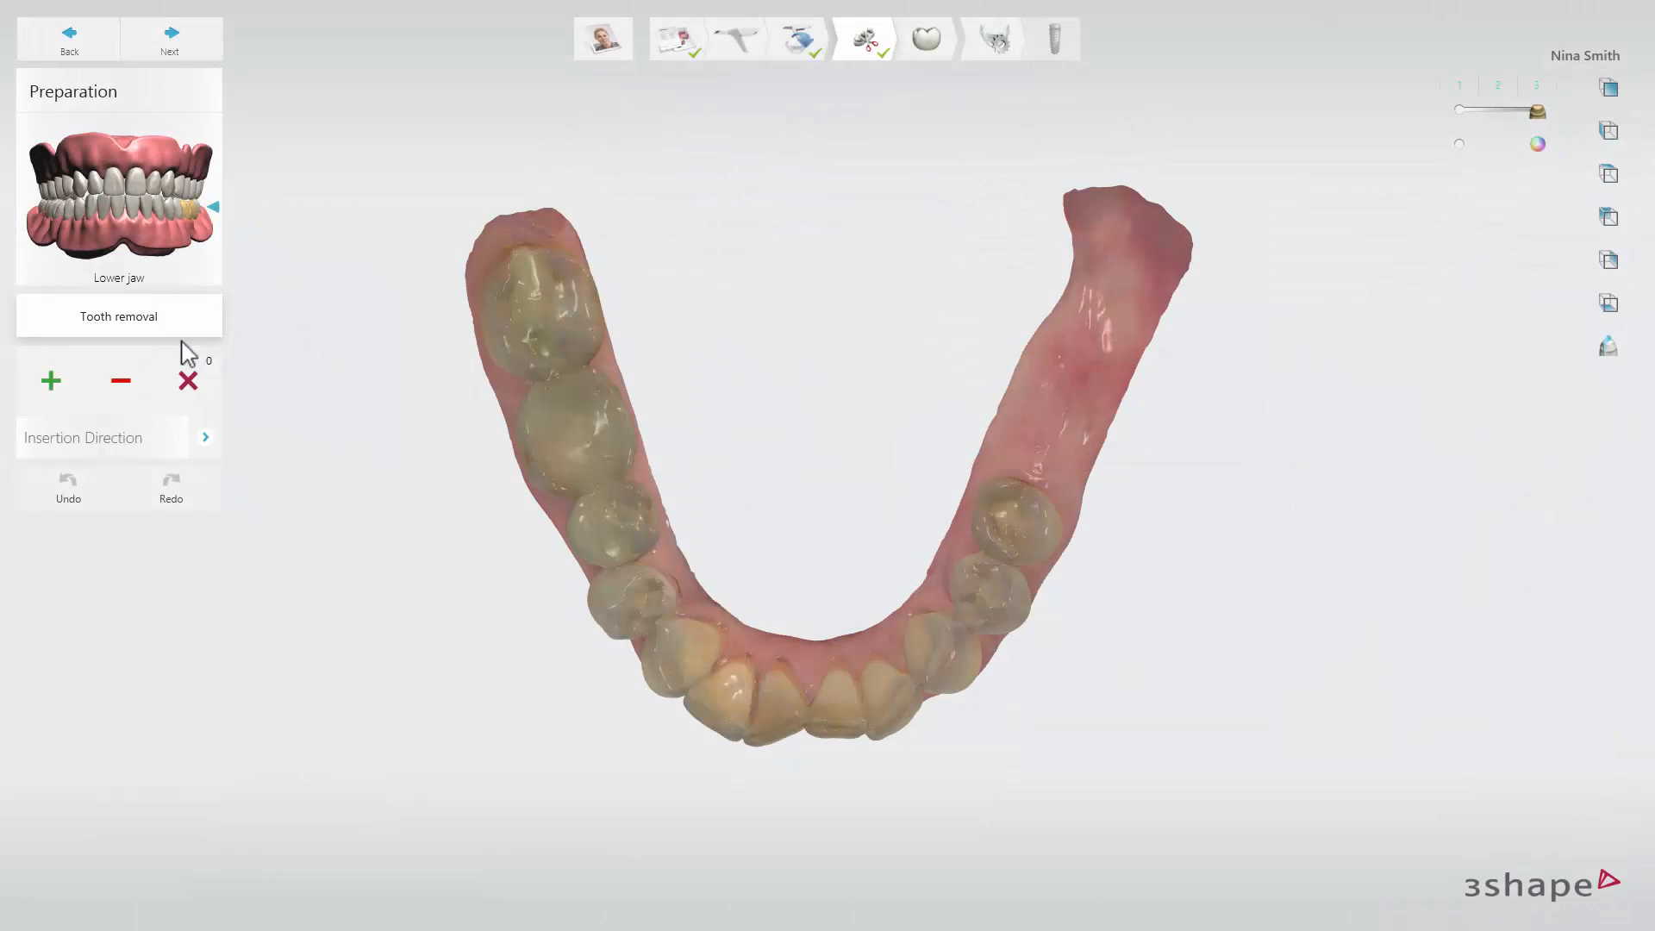
# Virtually remove the second premolar directly in front of the toothless gap in the lower jaw.
pyautogui.click(52, 380)
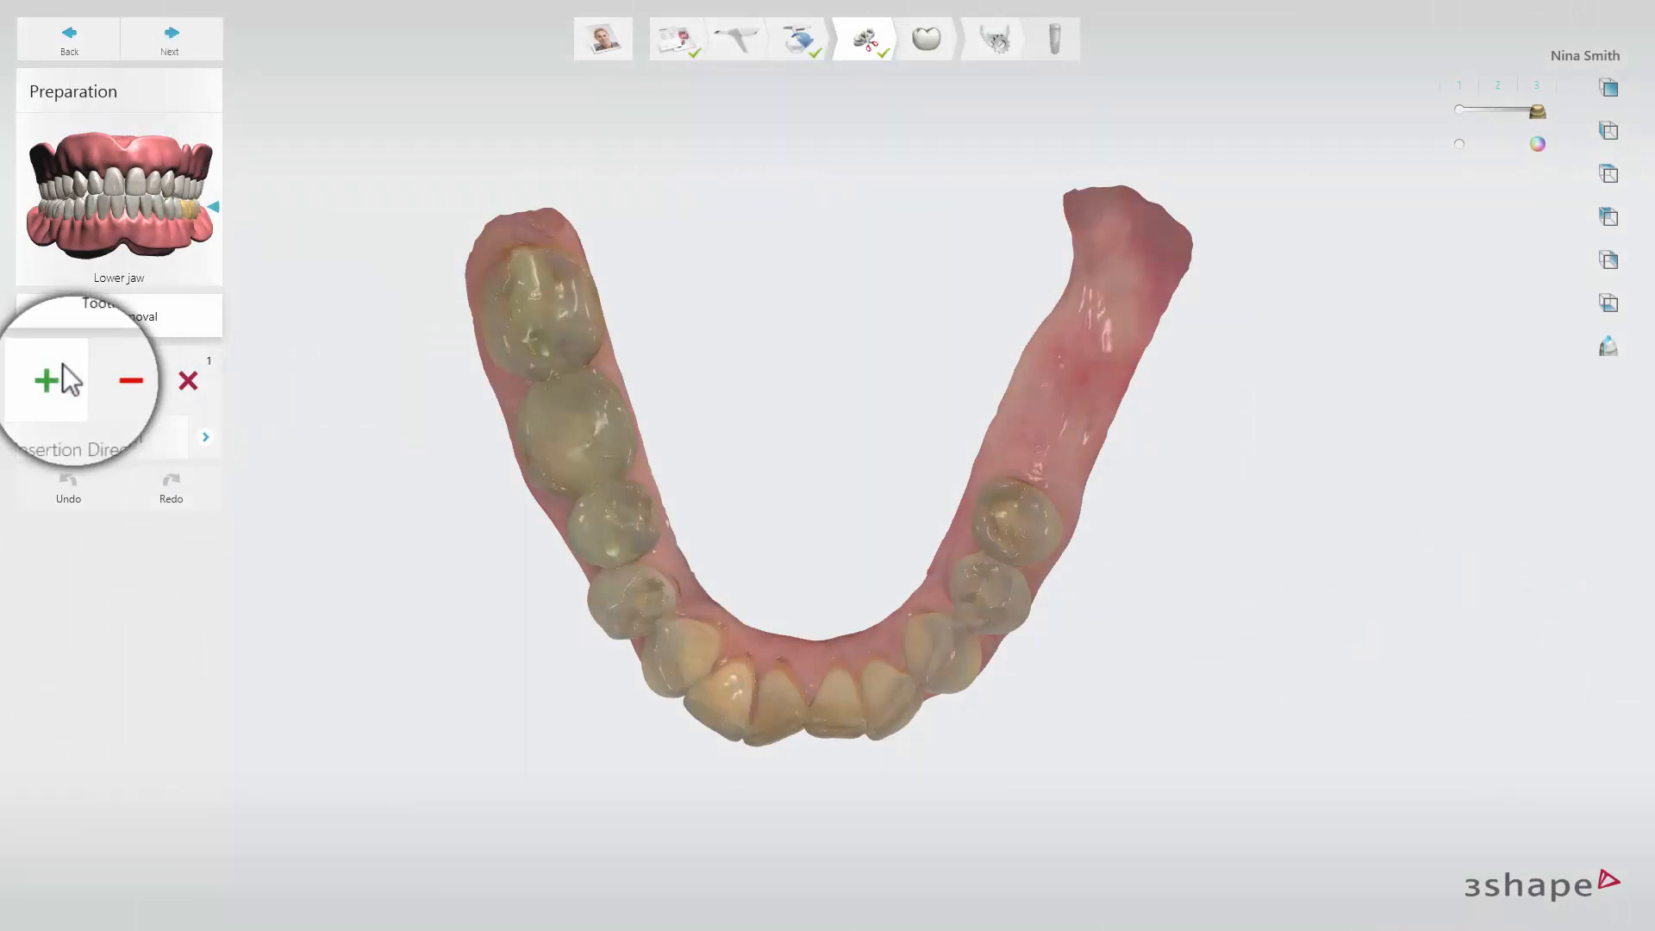
pyautogui.moveTo(1006, 690); pyautogui.dragTo(872, 562, button='right')
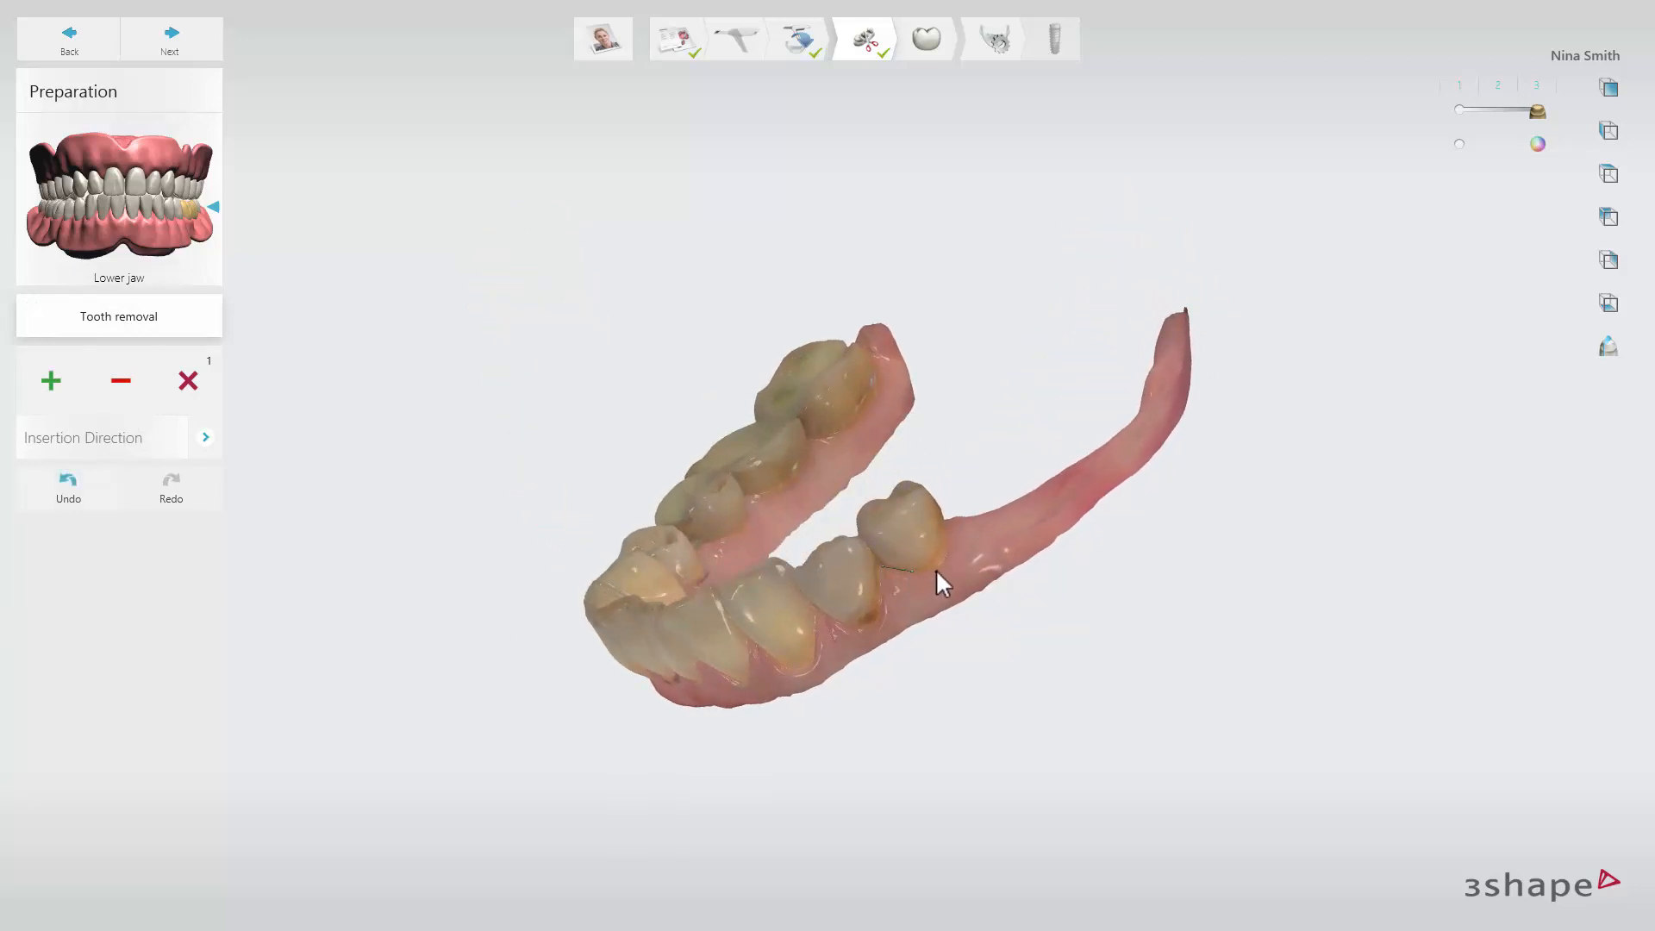
pyautogui.moveTo(937, 571)
pyautogui.mouseDown(button='right')
pyautogui.moveTo(953, 556)
pyautogui.moveTo(968, 584)
pyautogui.moveTo(936, 556)
pyautogui.mouseUp(button='right')
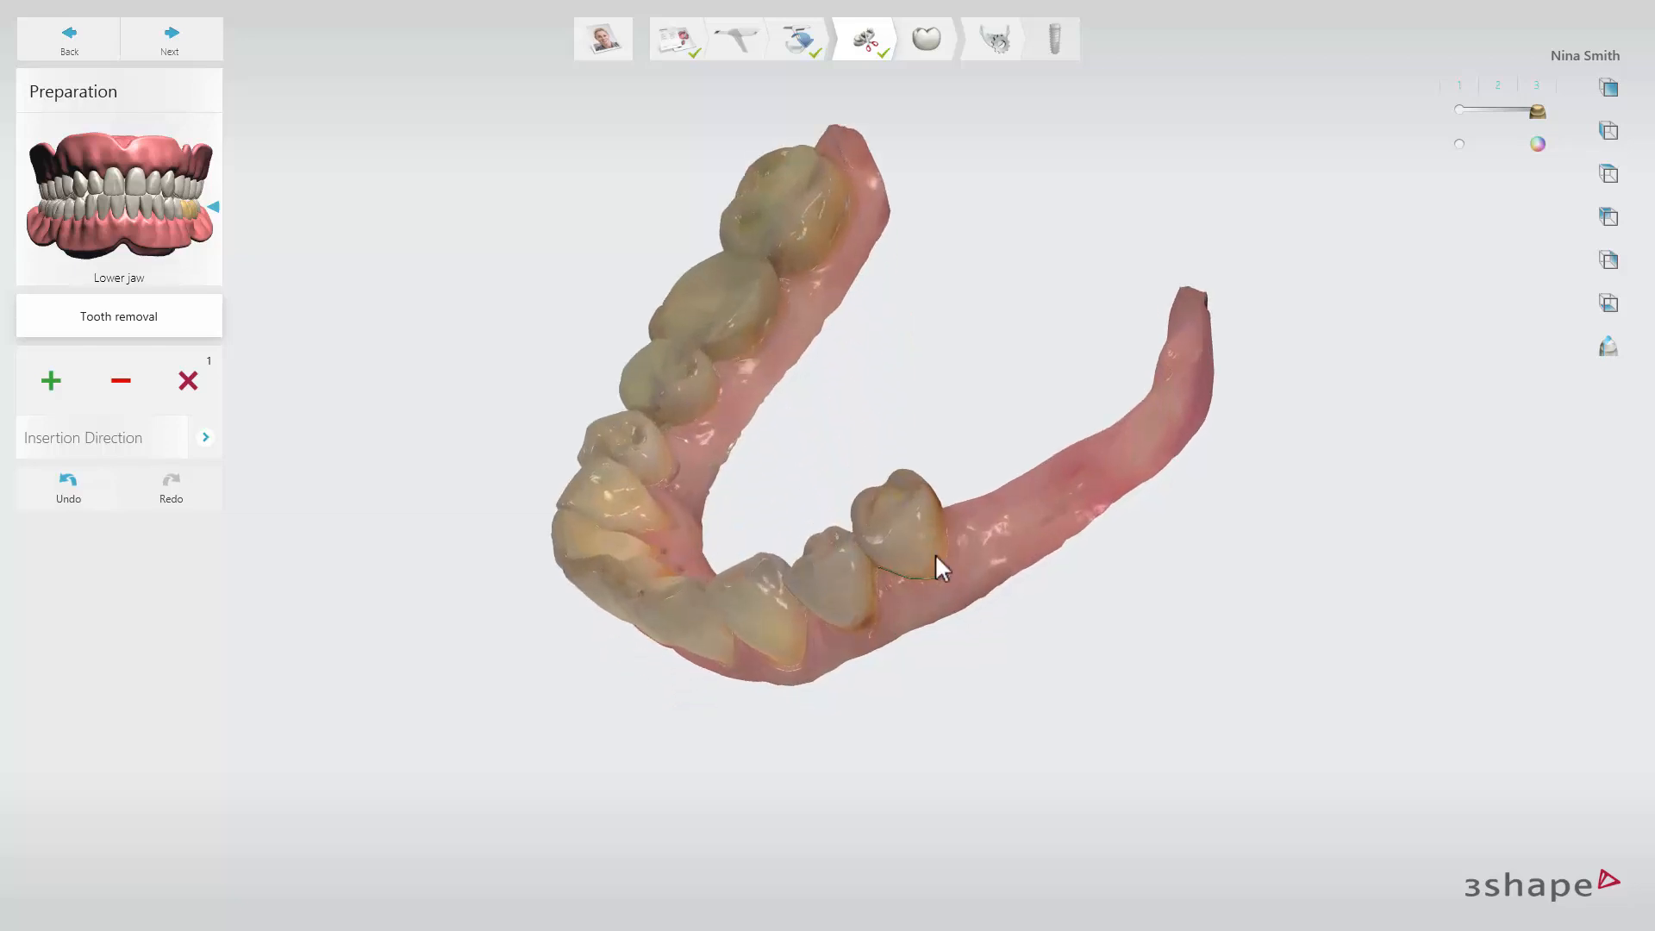
pyautogui.click(935, 553)
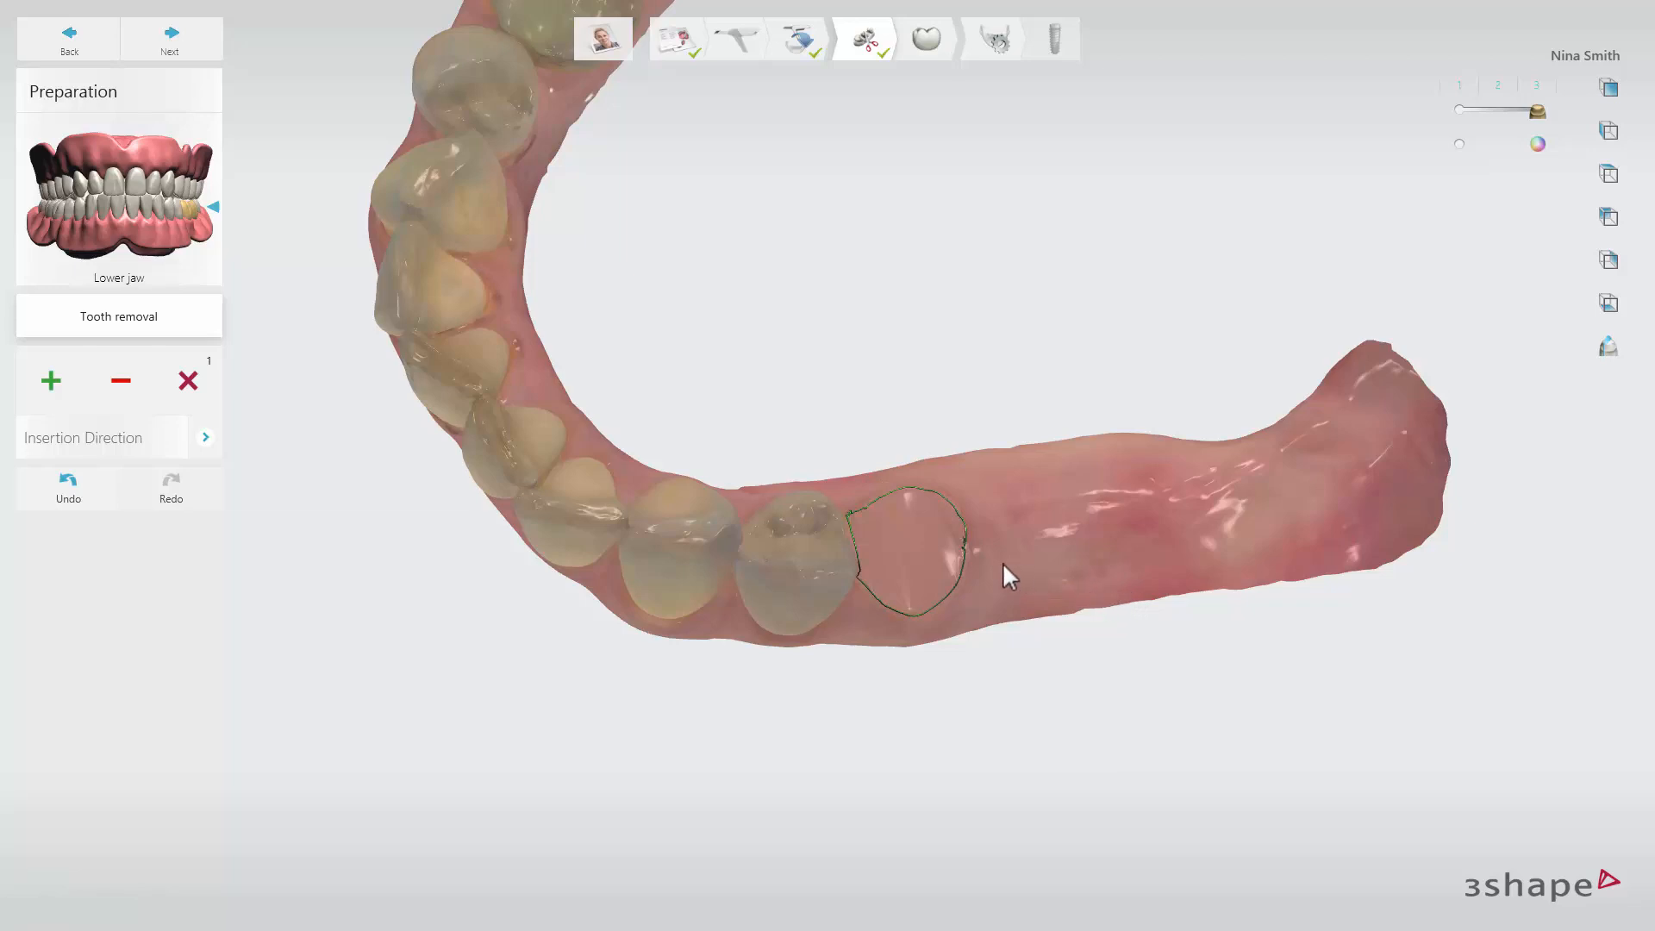
# Add a second tooth removal for the lower canine two positions in front of the removed premolar.
pyautogui.click(63, 369)
pyautogui.moveTo(714, 438); pyautogui.dragTo(584, 545, button='right')
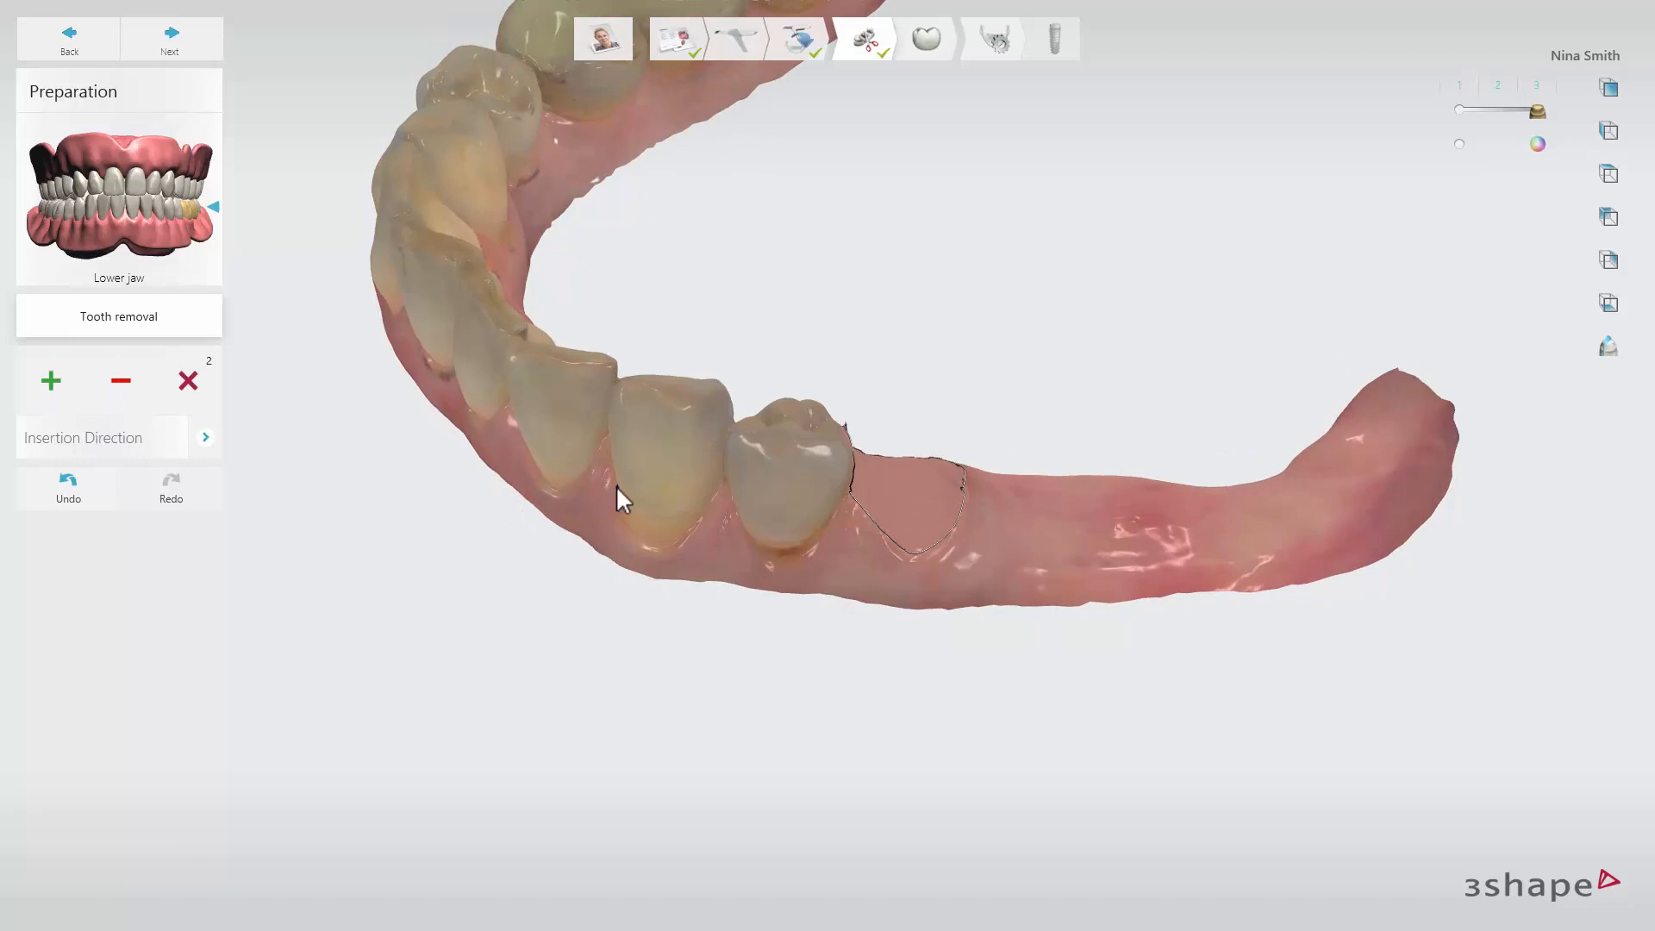
pyautogui.click(628, 531)
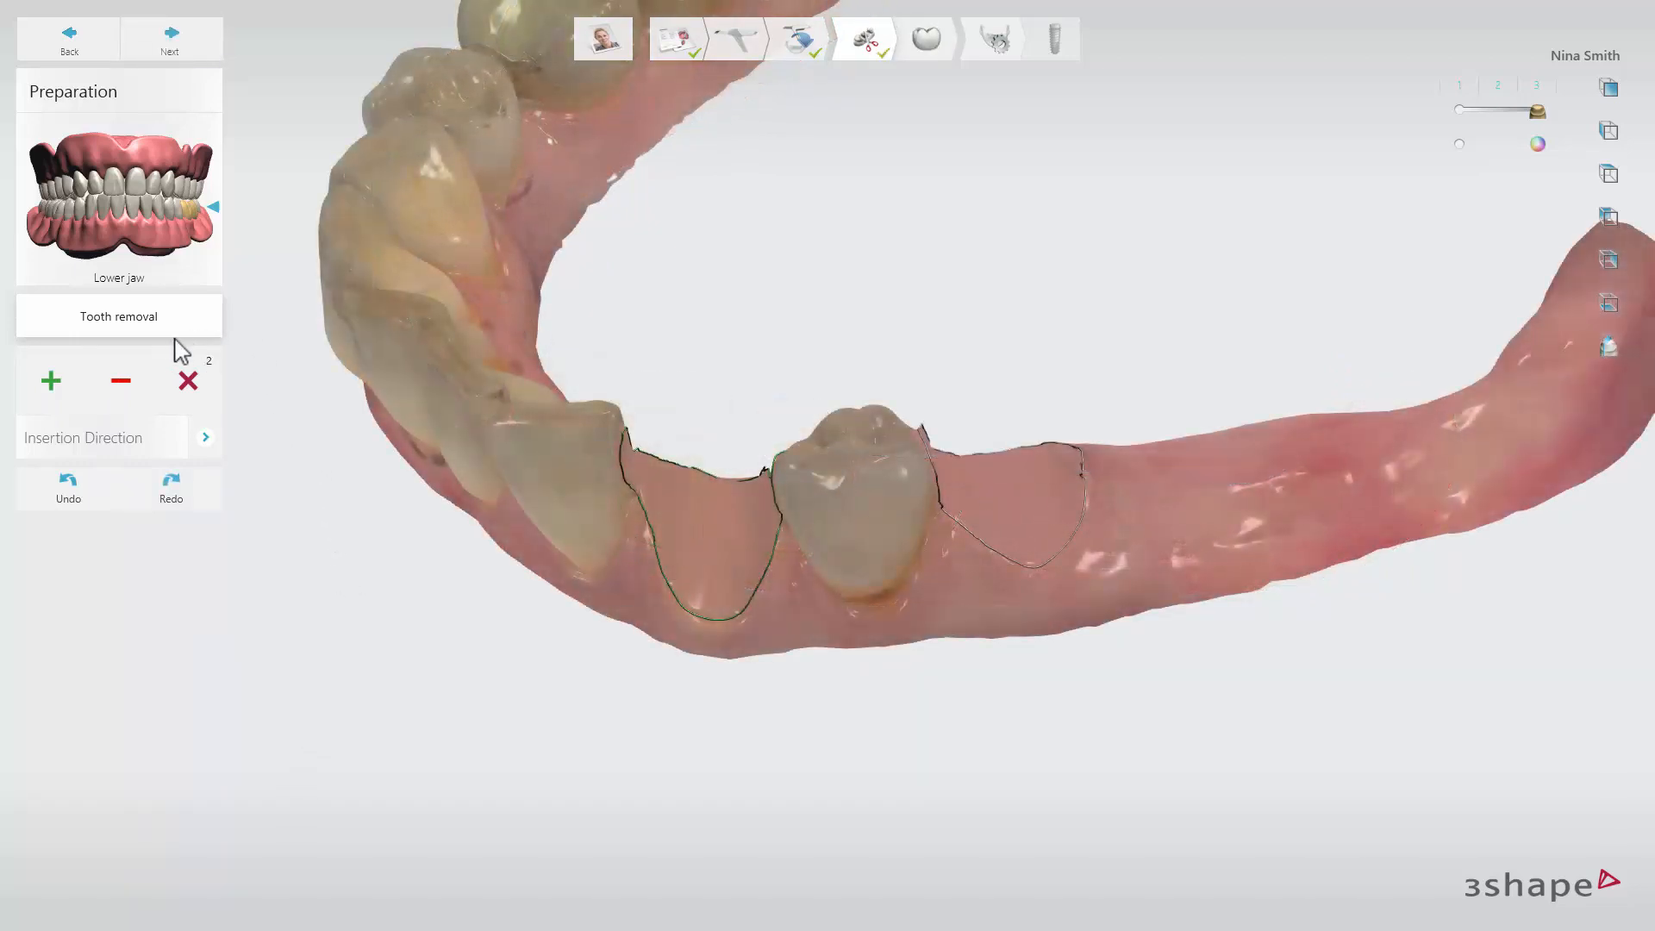
# Try deleting and restoring the canine removal, and clear all tooth removals.
pyautogui.click(122, 381)
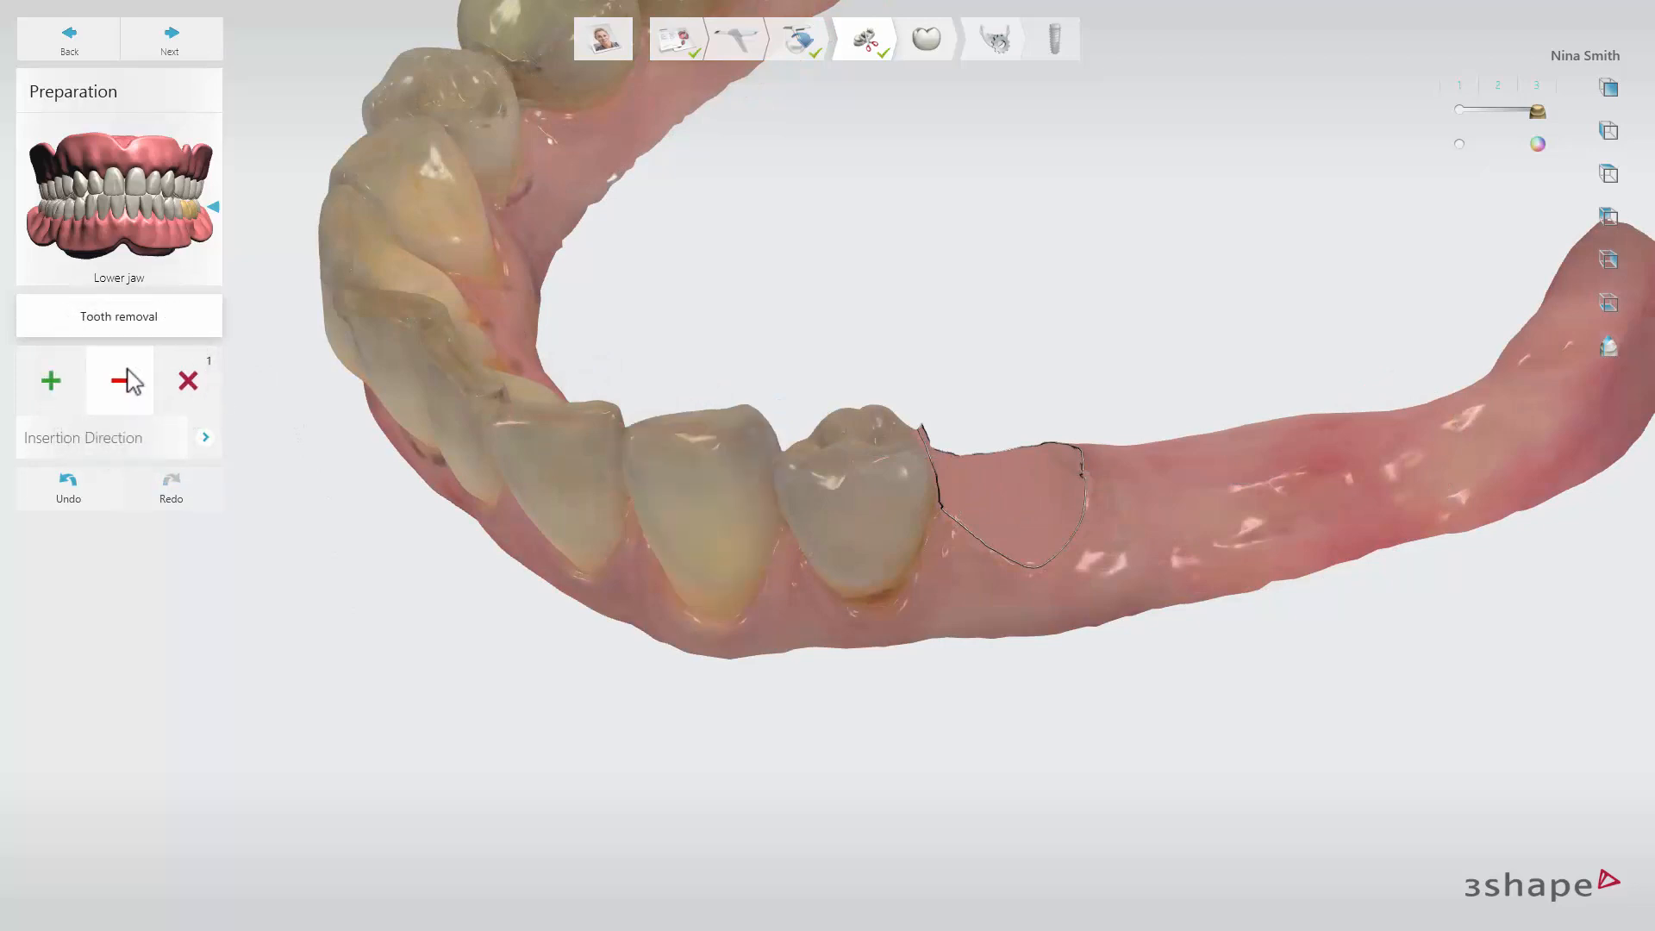
pyautogui.click(97, 491)
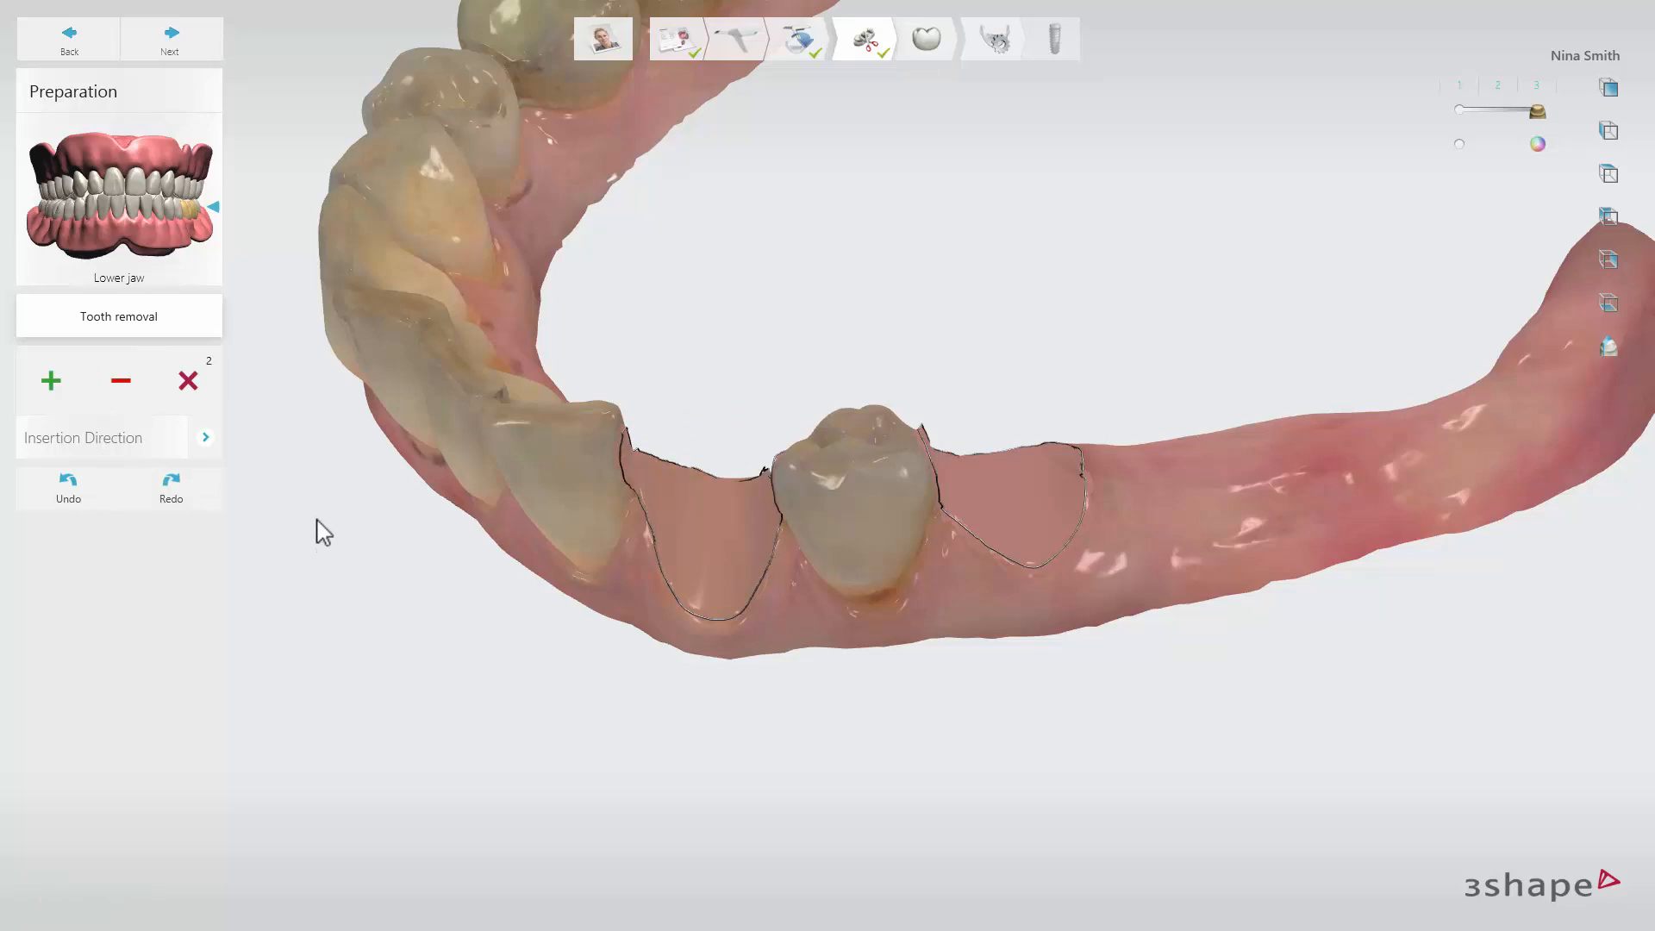
pyautogui.click(189, 380)
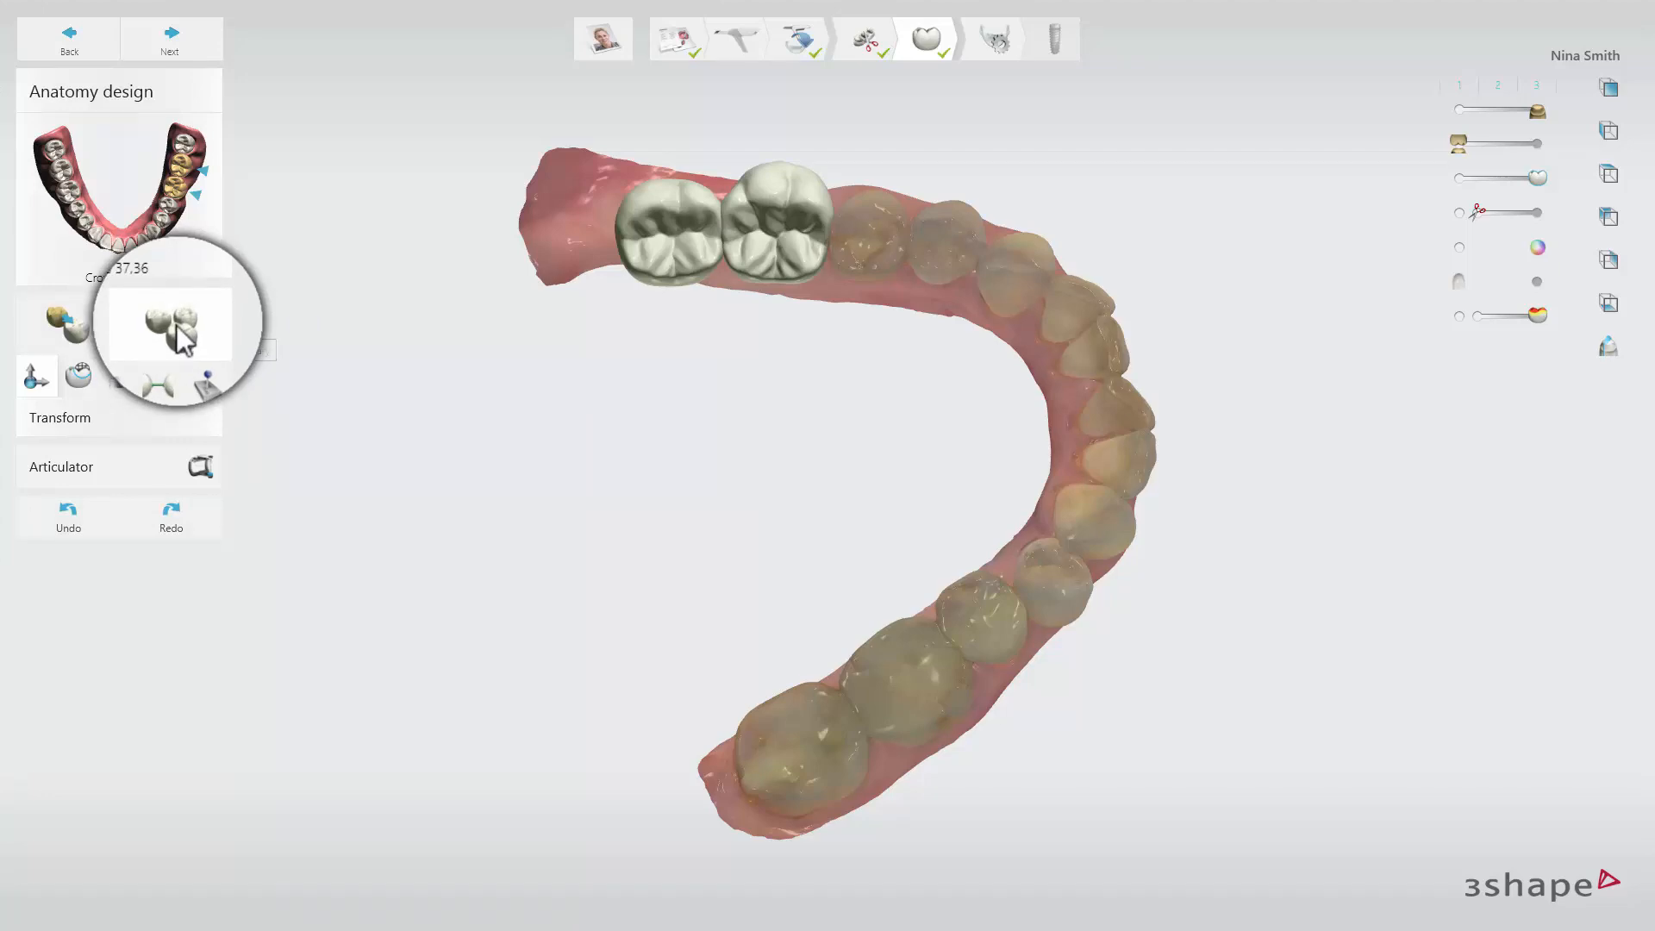
# Review the available smile libraries and pick the opposite lower second molar as the copy source for crown 37.
pyautogui.click(175, 332)
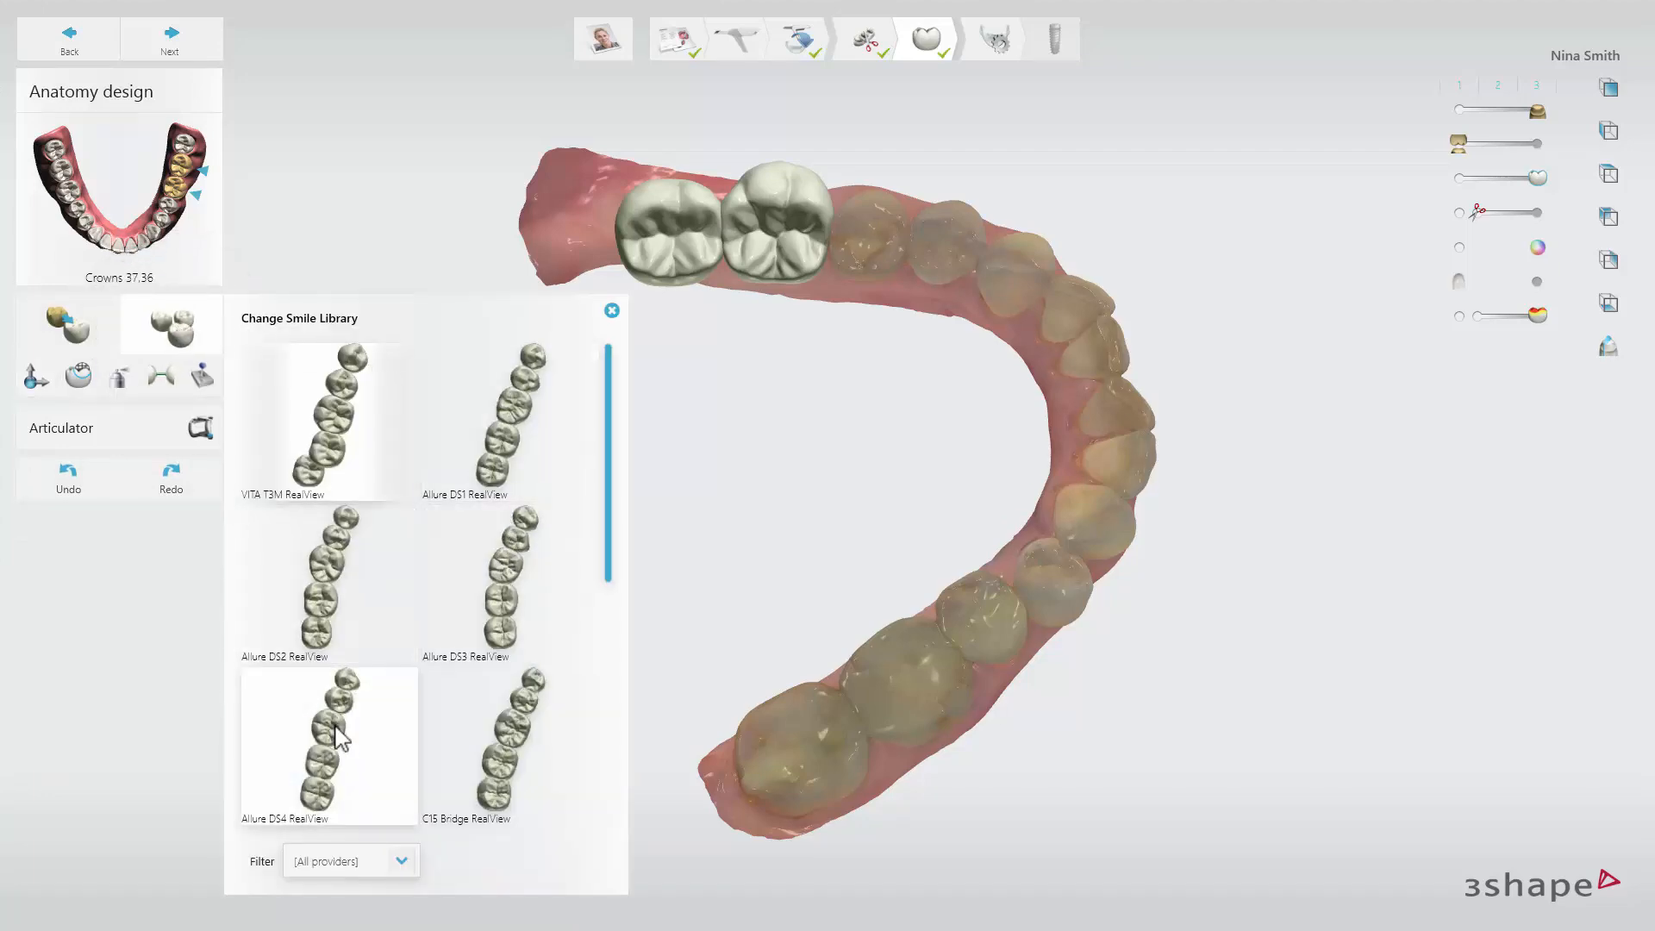
pyautogui.click(612, 313)
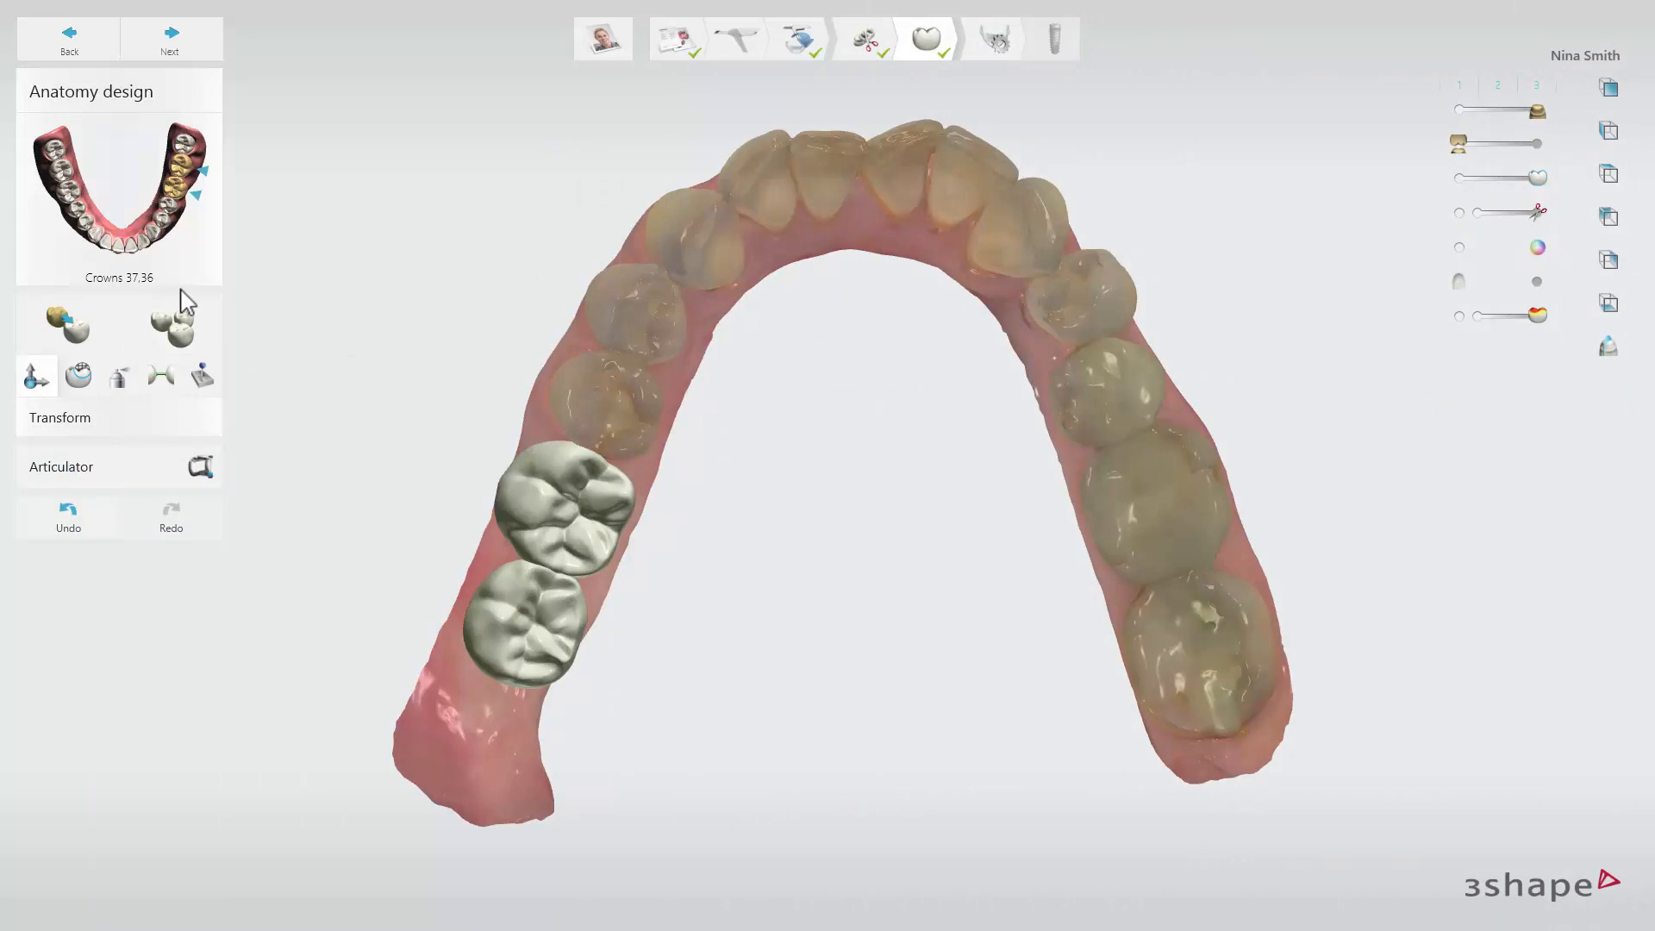
pyautogui.click(81, 303)
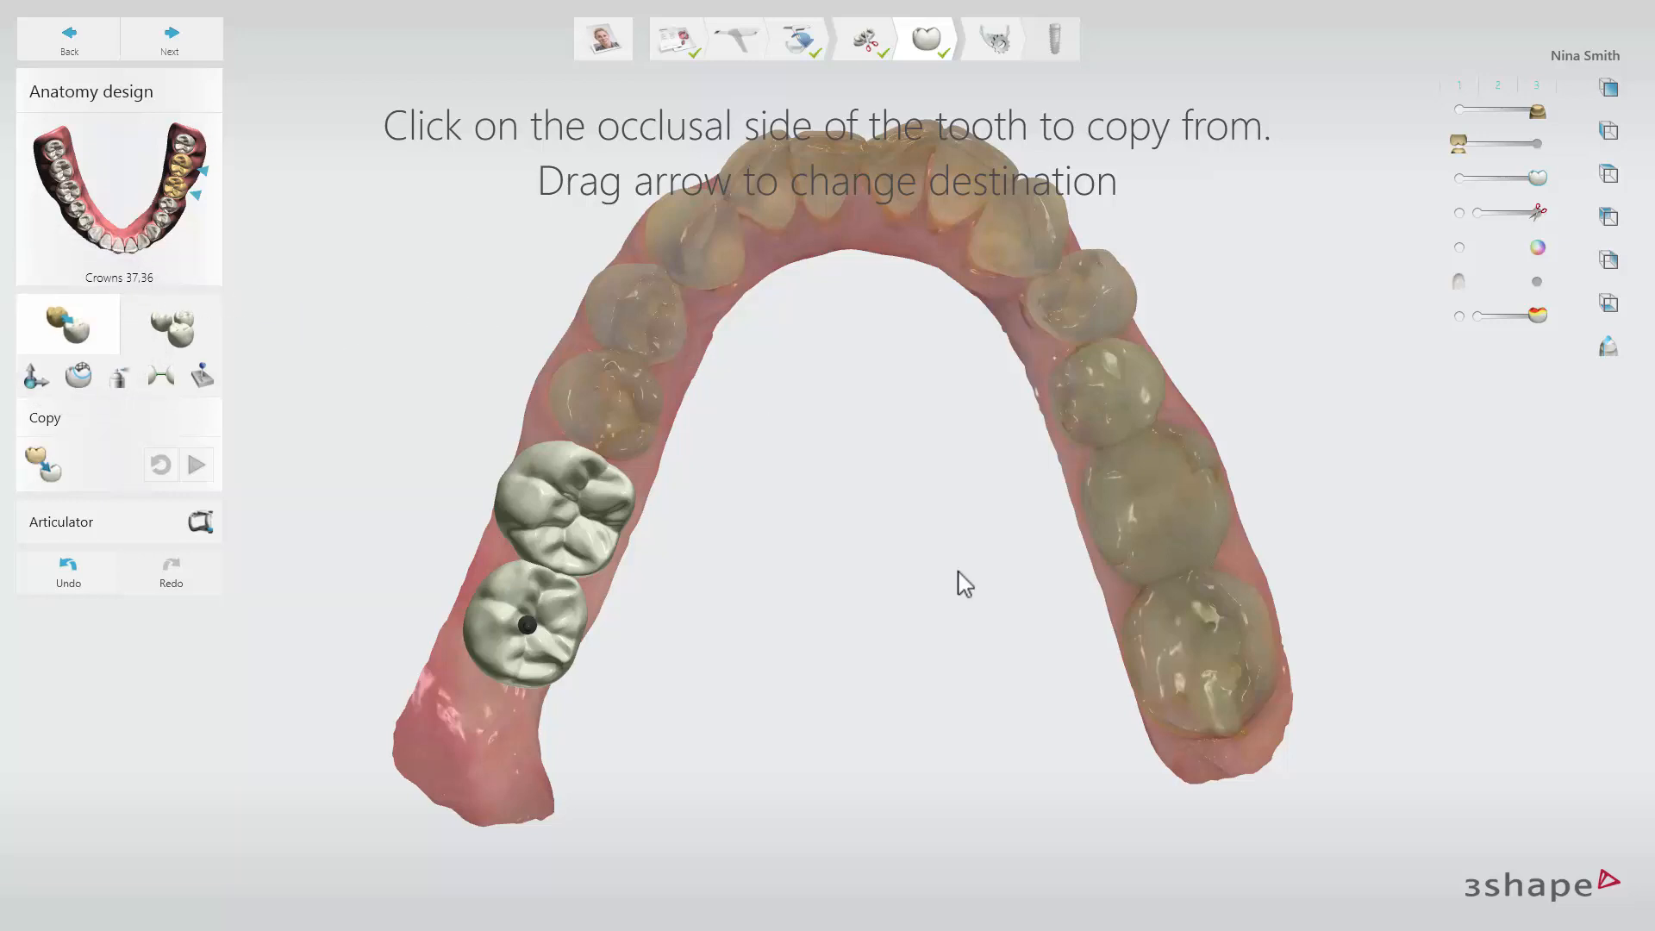
pyautogui.click(1204, 655)
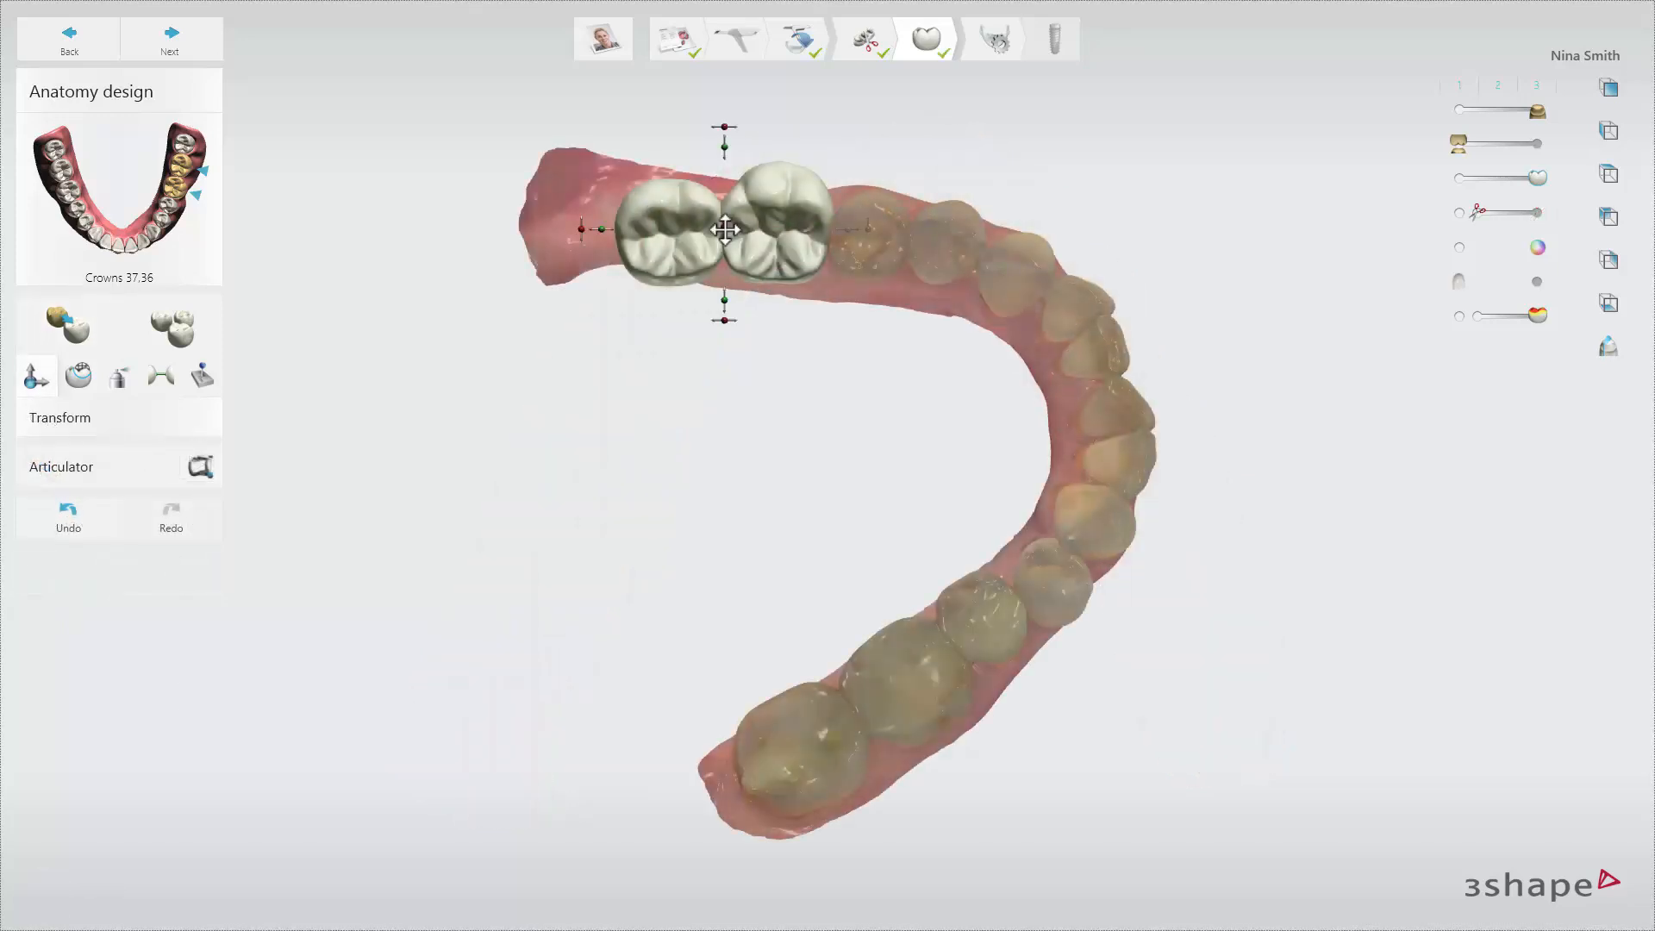
# Transform crowns 36 and 37 together to fit the gap, and set the Morph tool's size to 1.10 mm.
pyautogui.moveTo(723, 140); pyautogui.dragTo(730, 154)
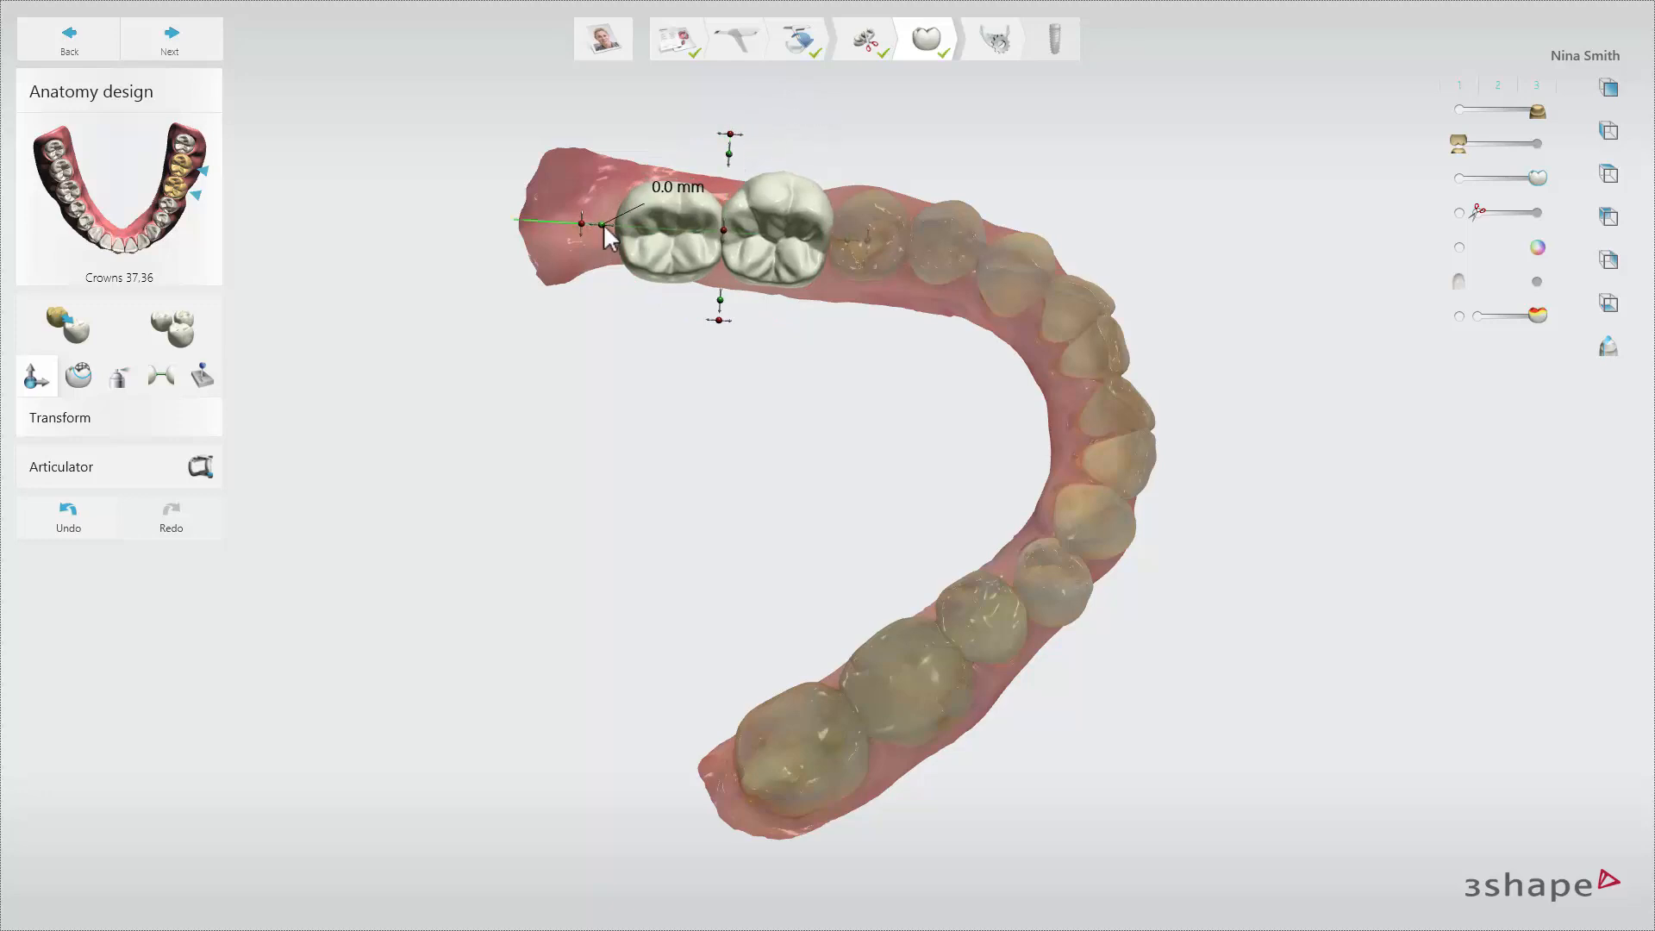
pyautogui.moveTo(603, 226); pyautogui.dragTo(686, 254)
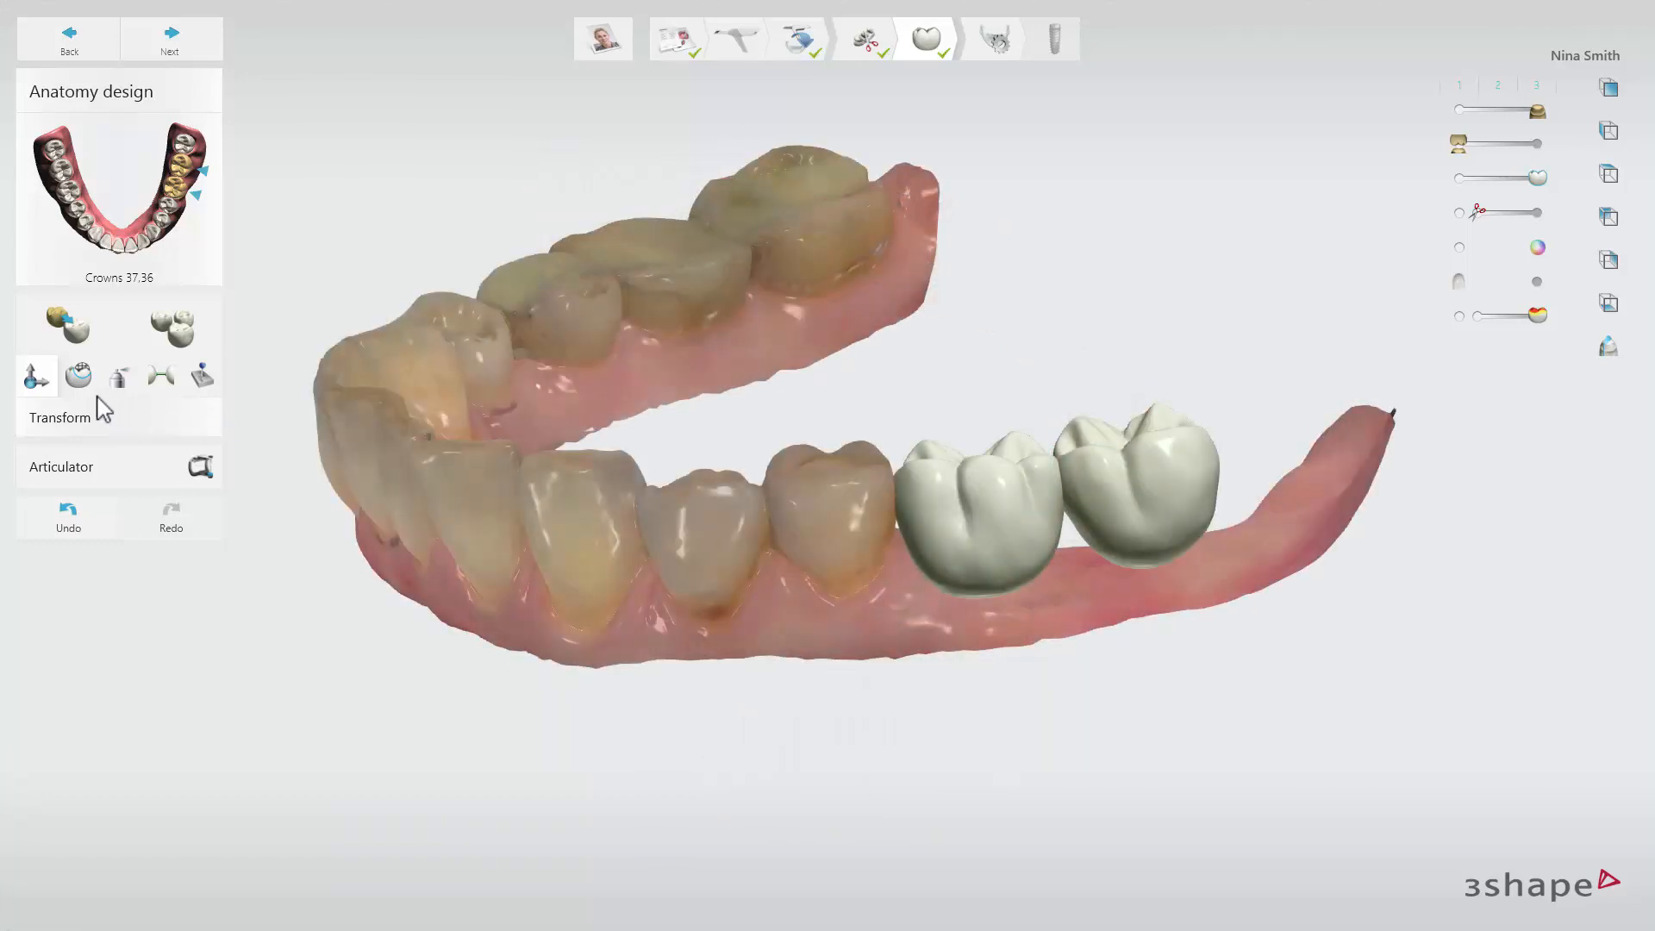
pyautogui.click(79, 380)
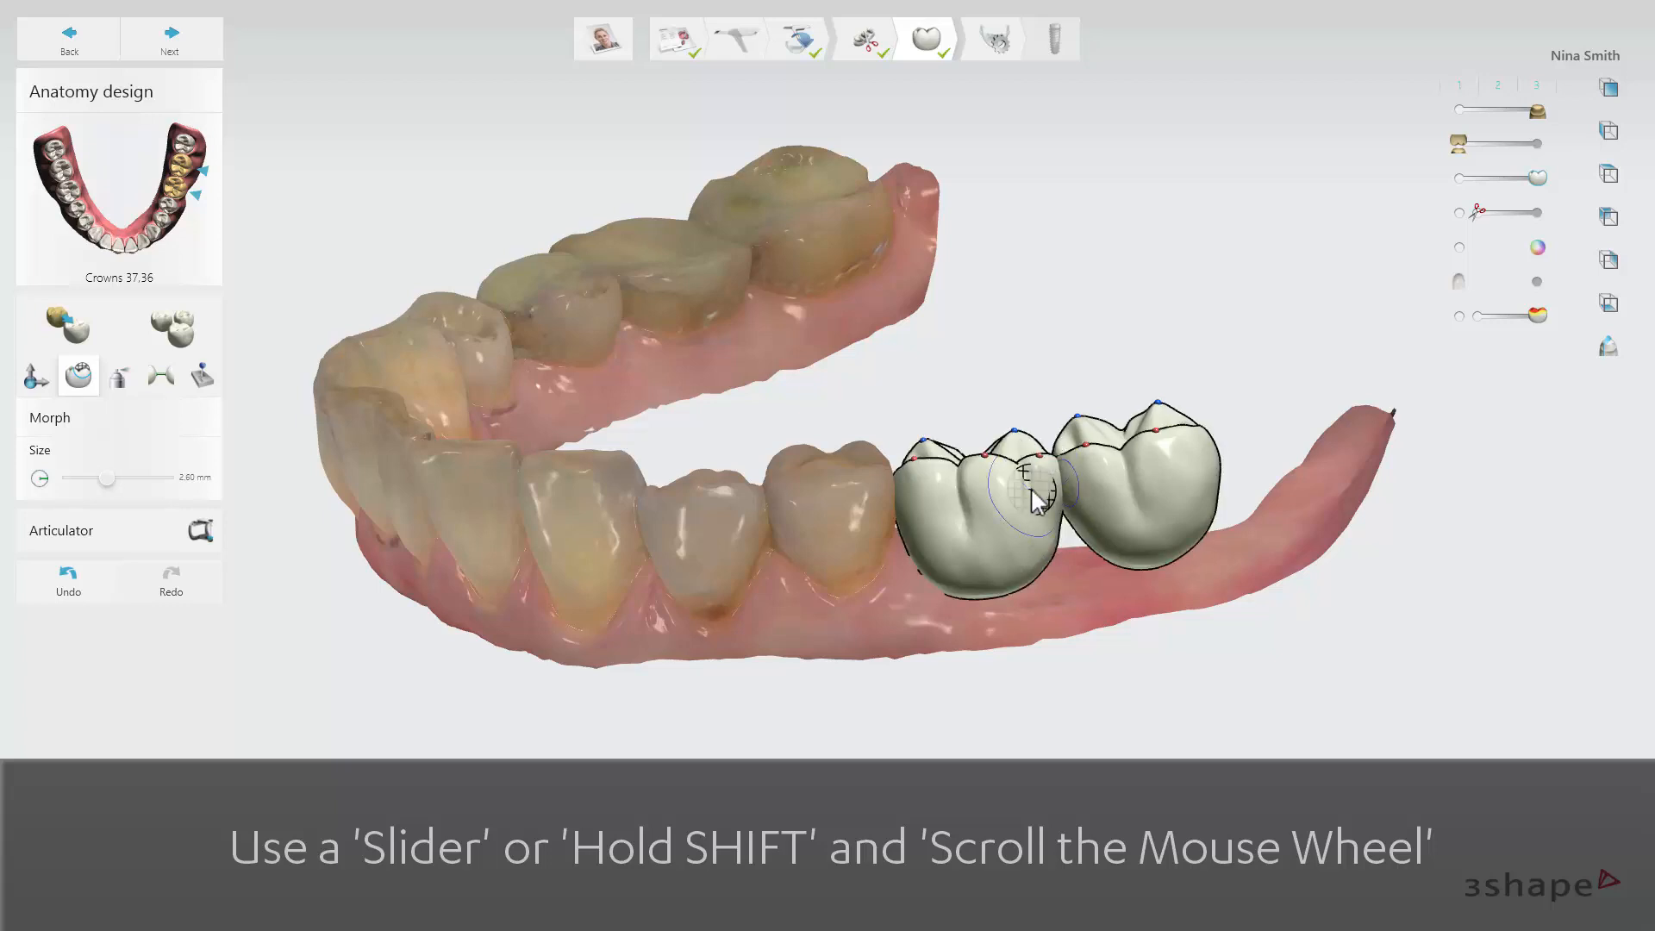
pyautogui.keyDown('shift'); pyautogui.scroll(-9, 1038, 499); pyautogui.keyUp('shift')
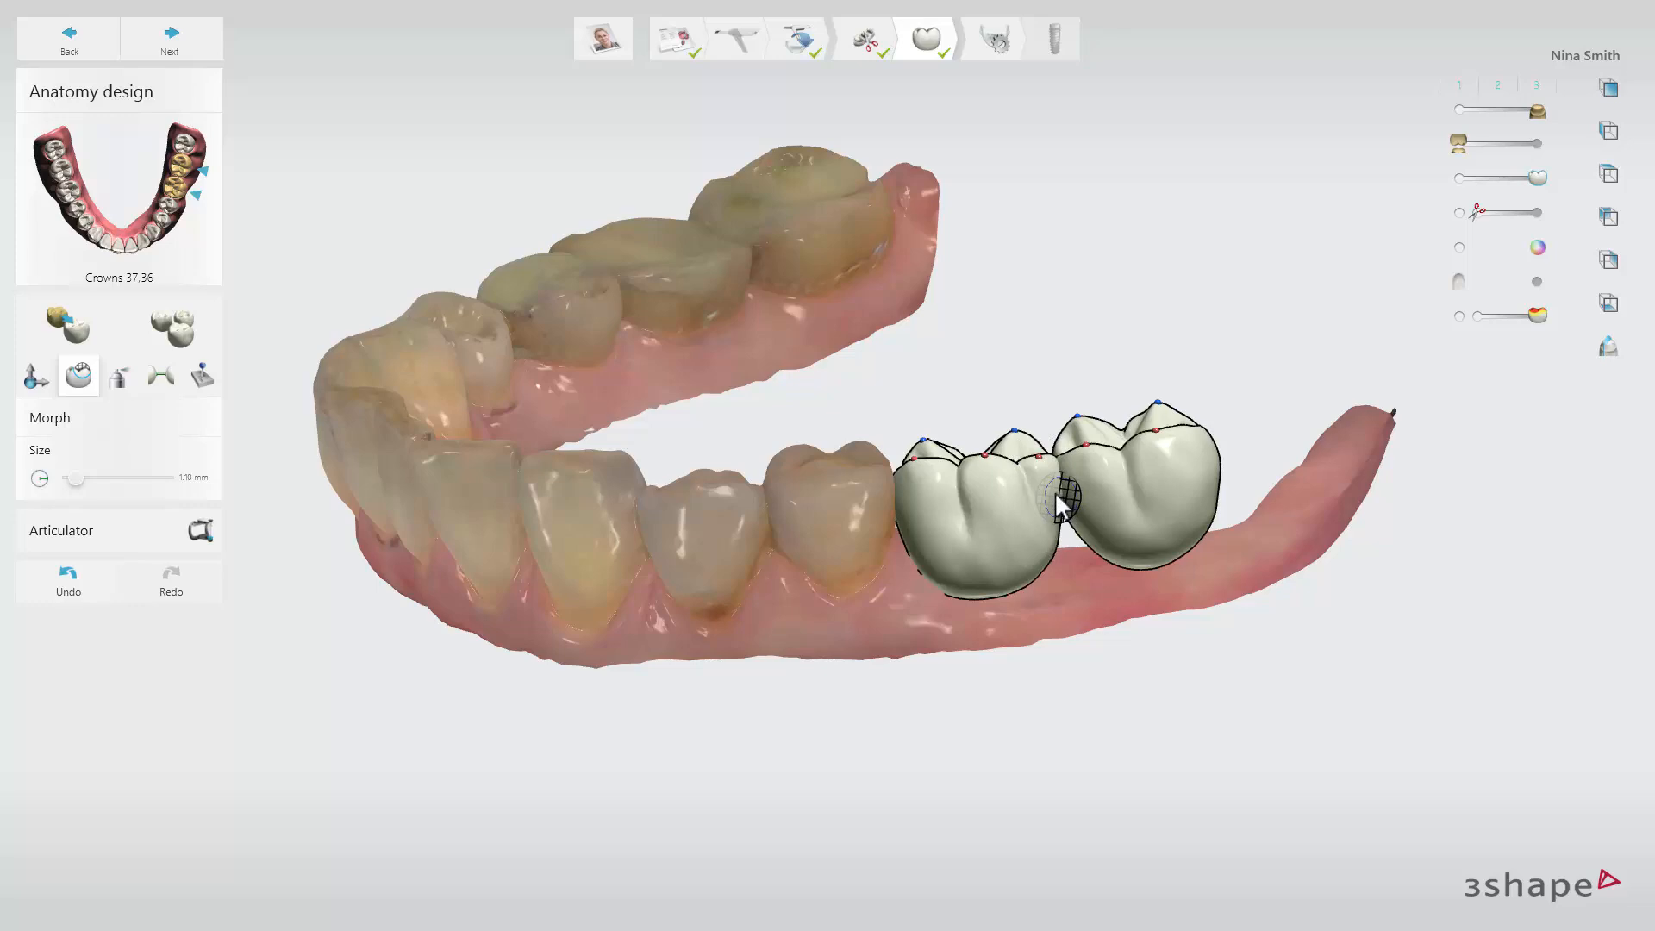
# Use the Wax knife on the outer surface of crown 36 in Add, Remove and Smooth modes.
pyautogui.click(121, 381)
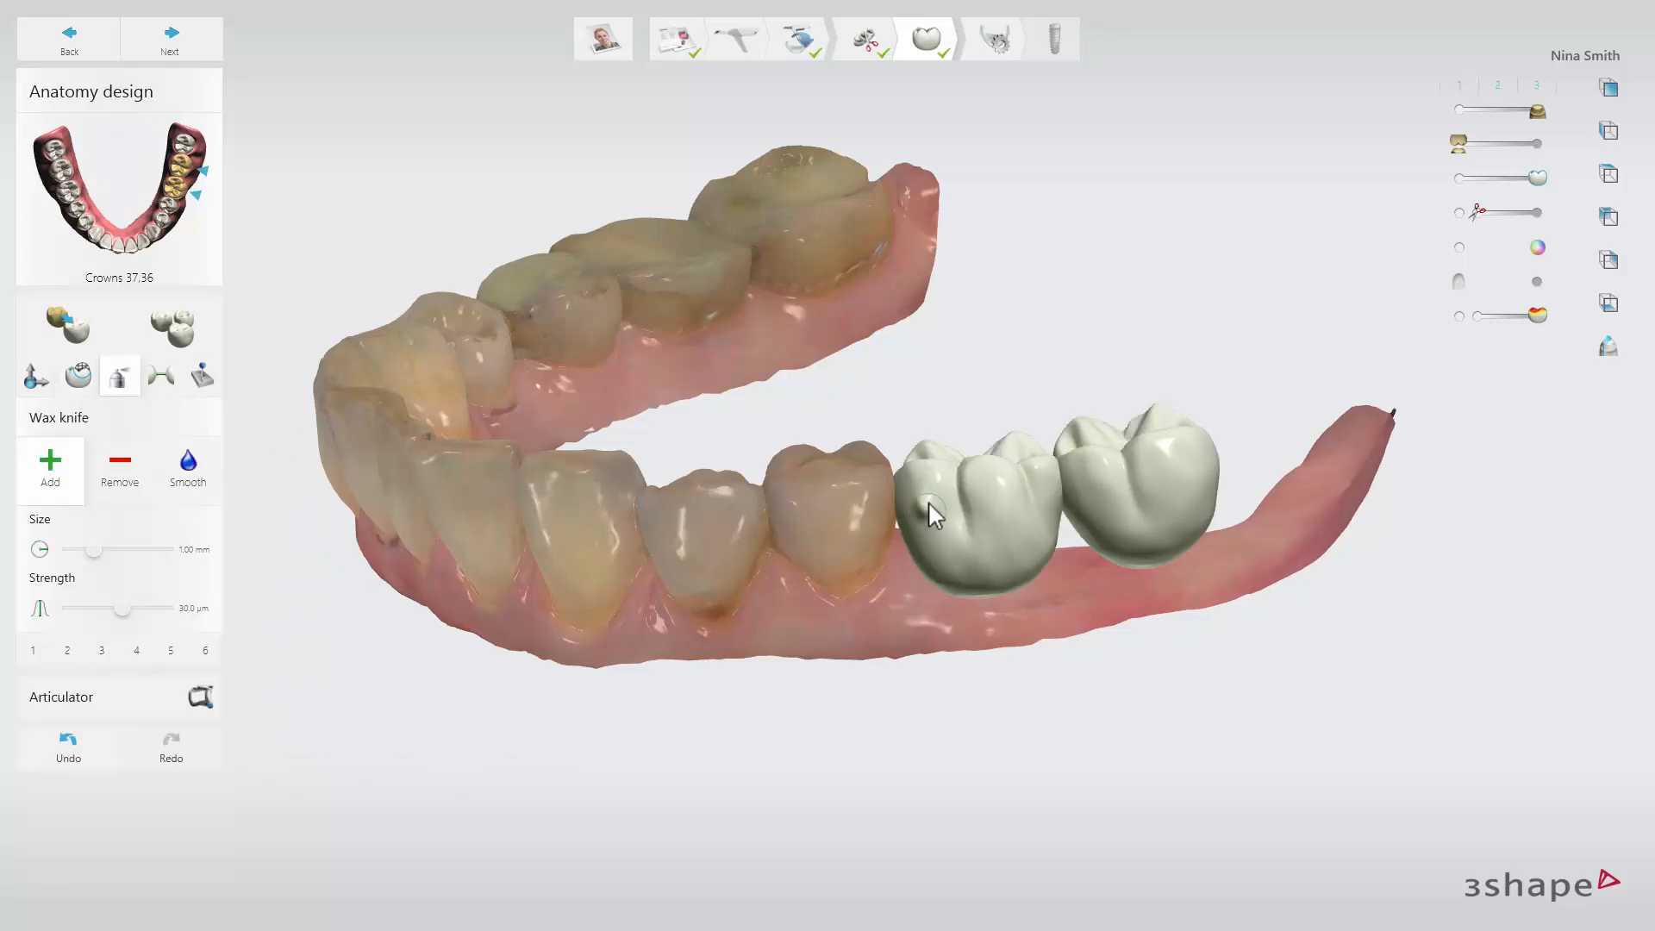
pyautogui.click(120, 470)
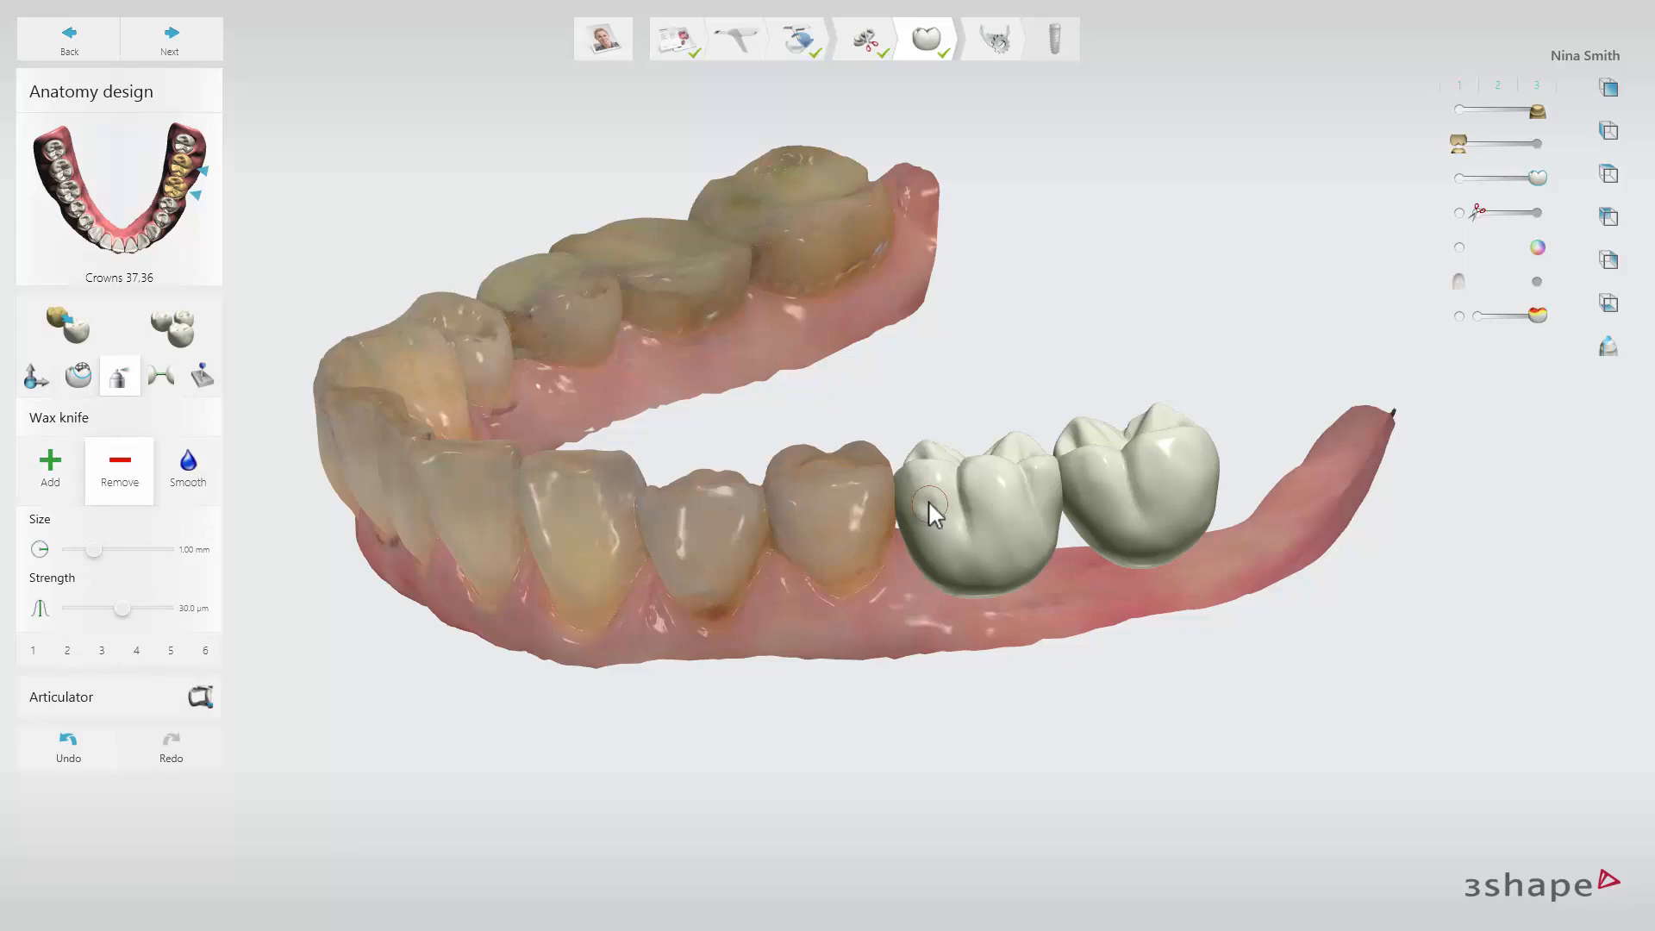
pyautogui.click(197, 468)
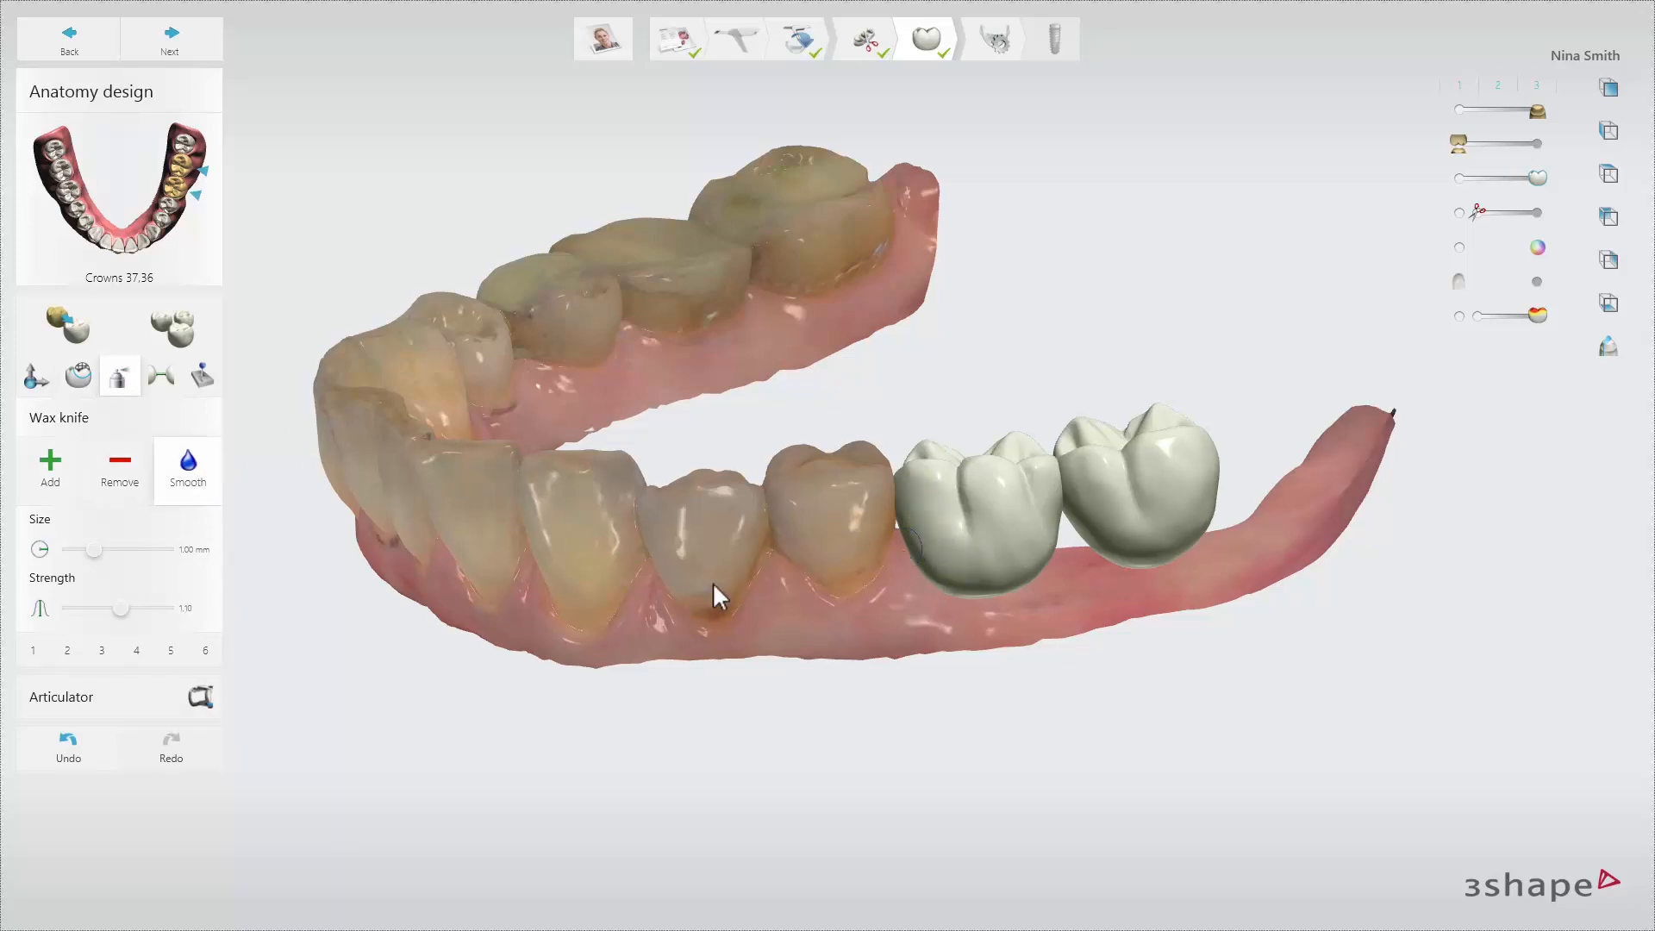
# Show the upper jaw semi-transparent and apply an occlusal contact distance of 0.03 mm to the crowns.
pyautogui.click(161, 377)
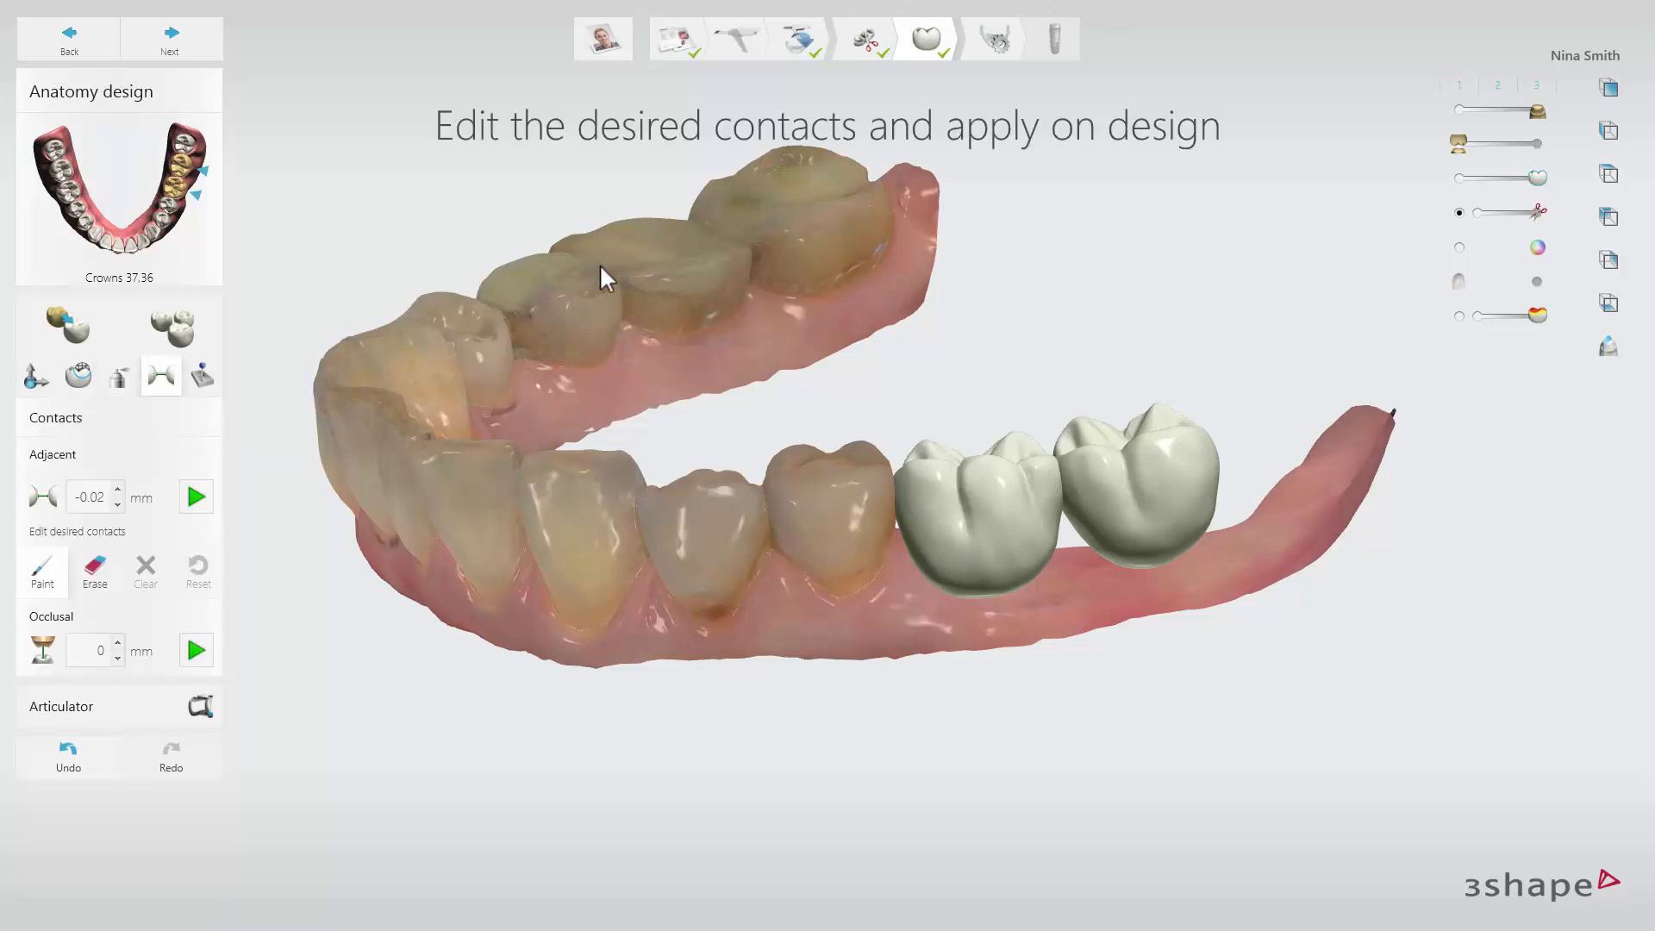
pyautogui.moveTo(1459, 144); pyautogui.dragTo(1526, 161)
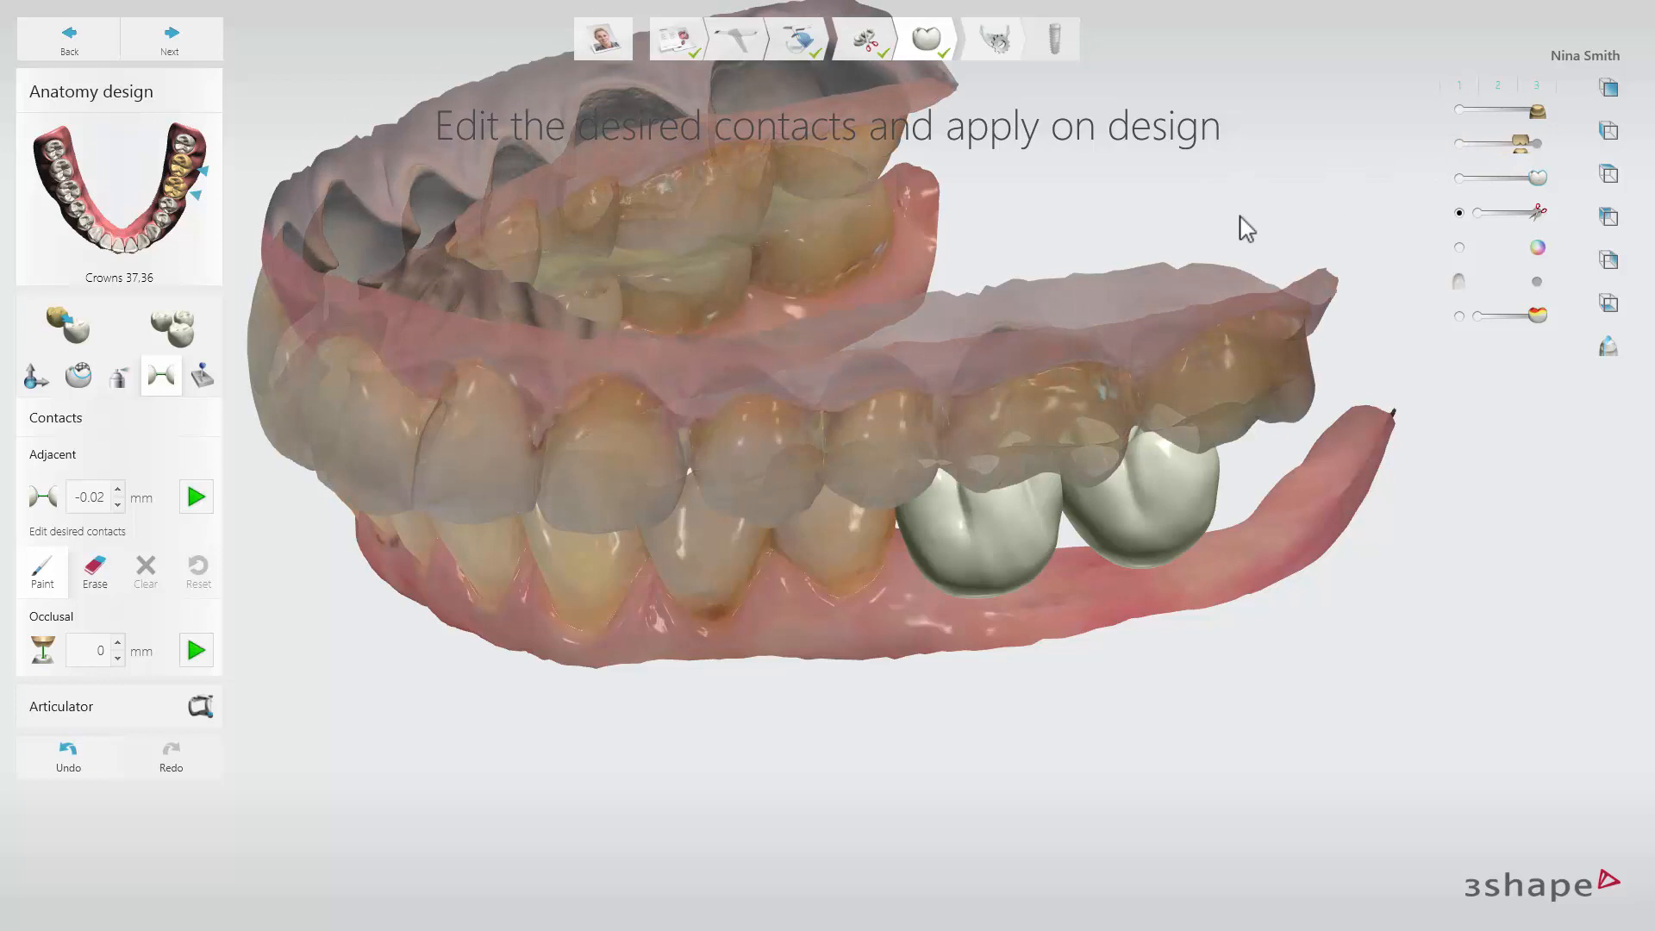
pyautogui.moveTo(1242, 230); pyautogui.dragTo(1247, 321, button='right')
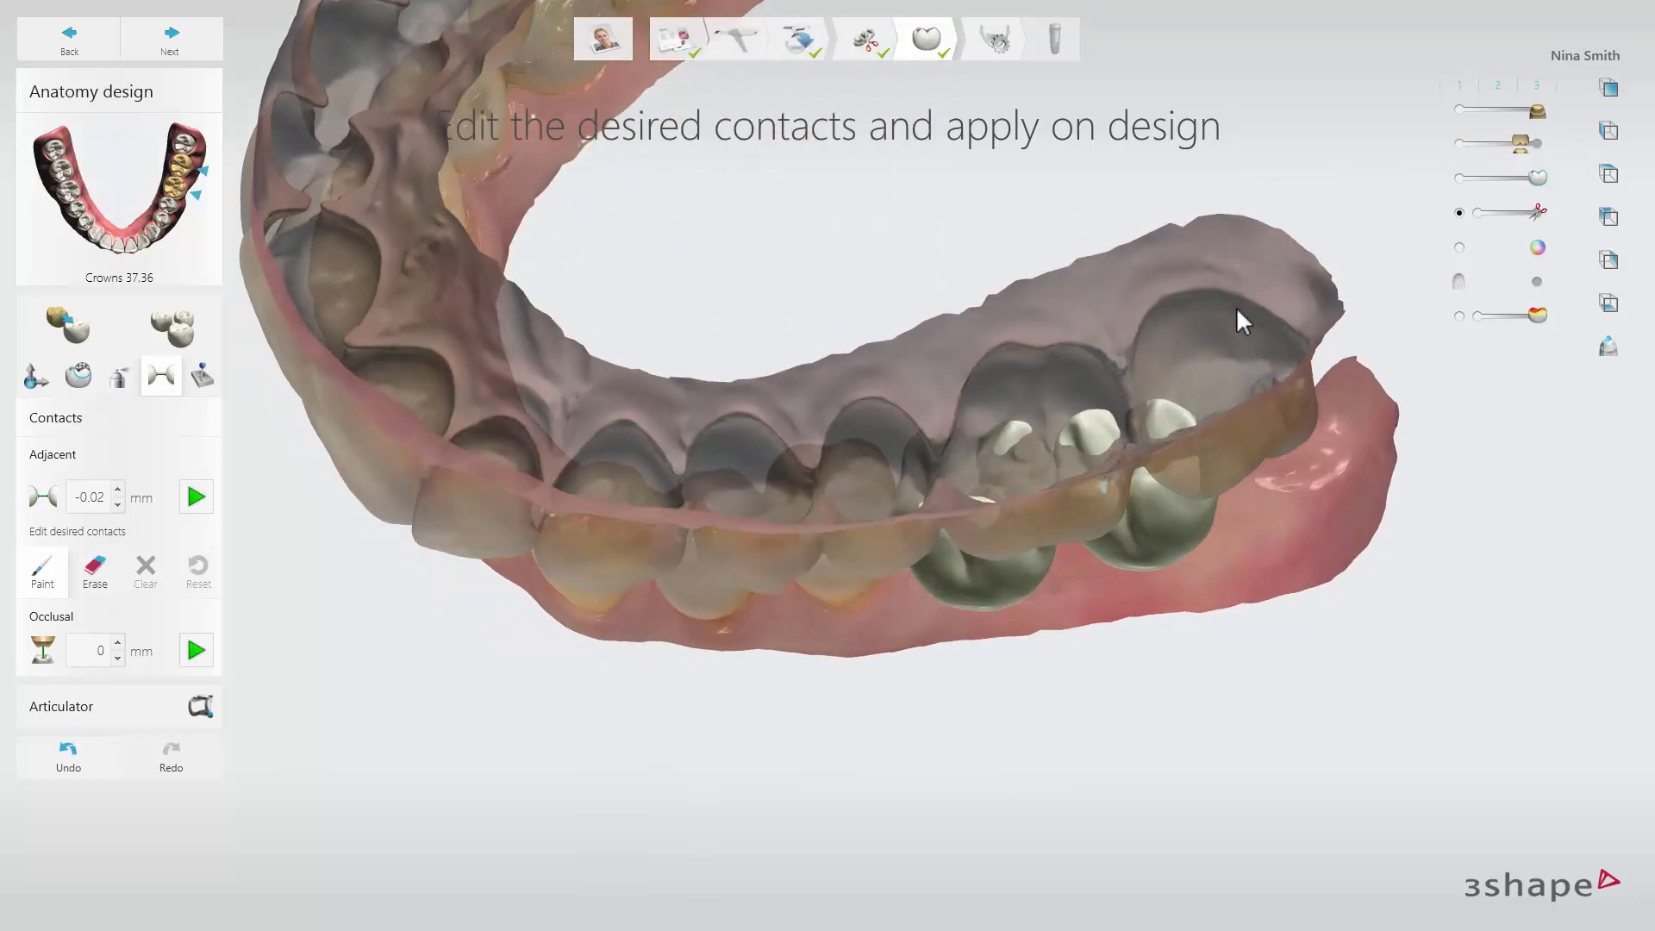
pyautogui.click(117, 643)
pyautogui.click(196, 650)
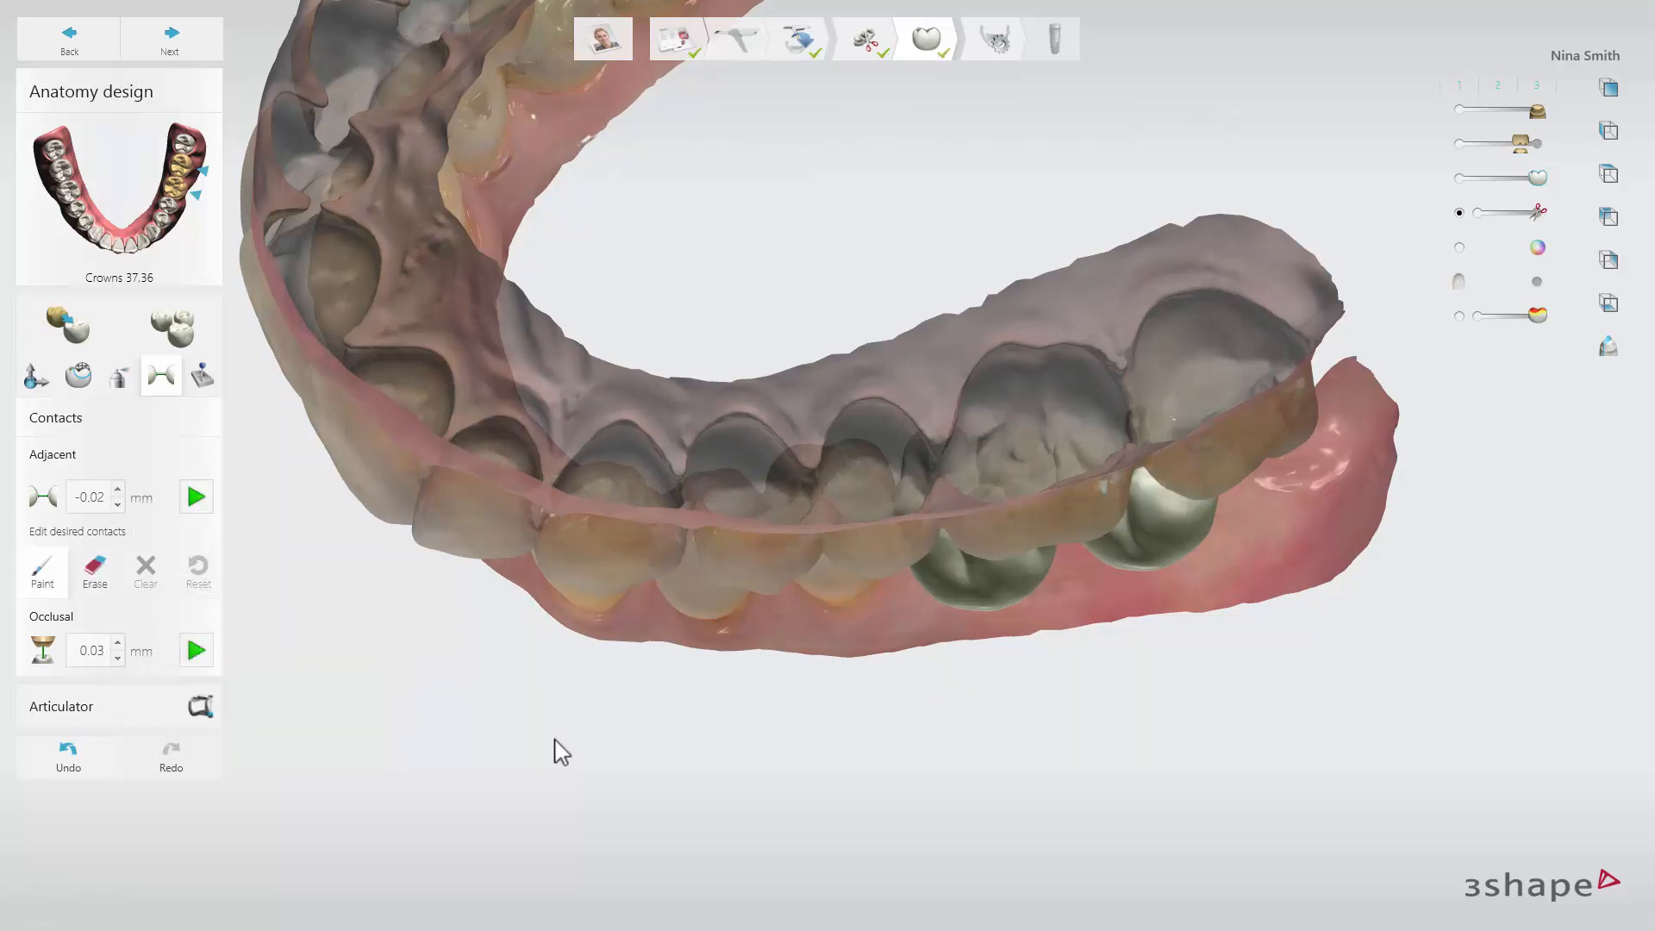
# Load the virtual articulator for the jaws and run the articulation.
pyautogui.moveTo(554, 739); pyautogui.dragTo(307, 552, button='right')
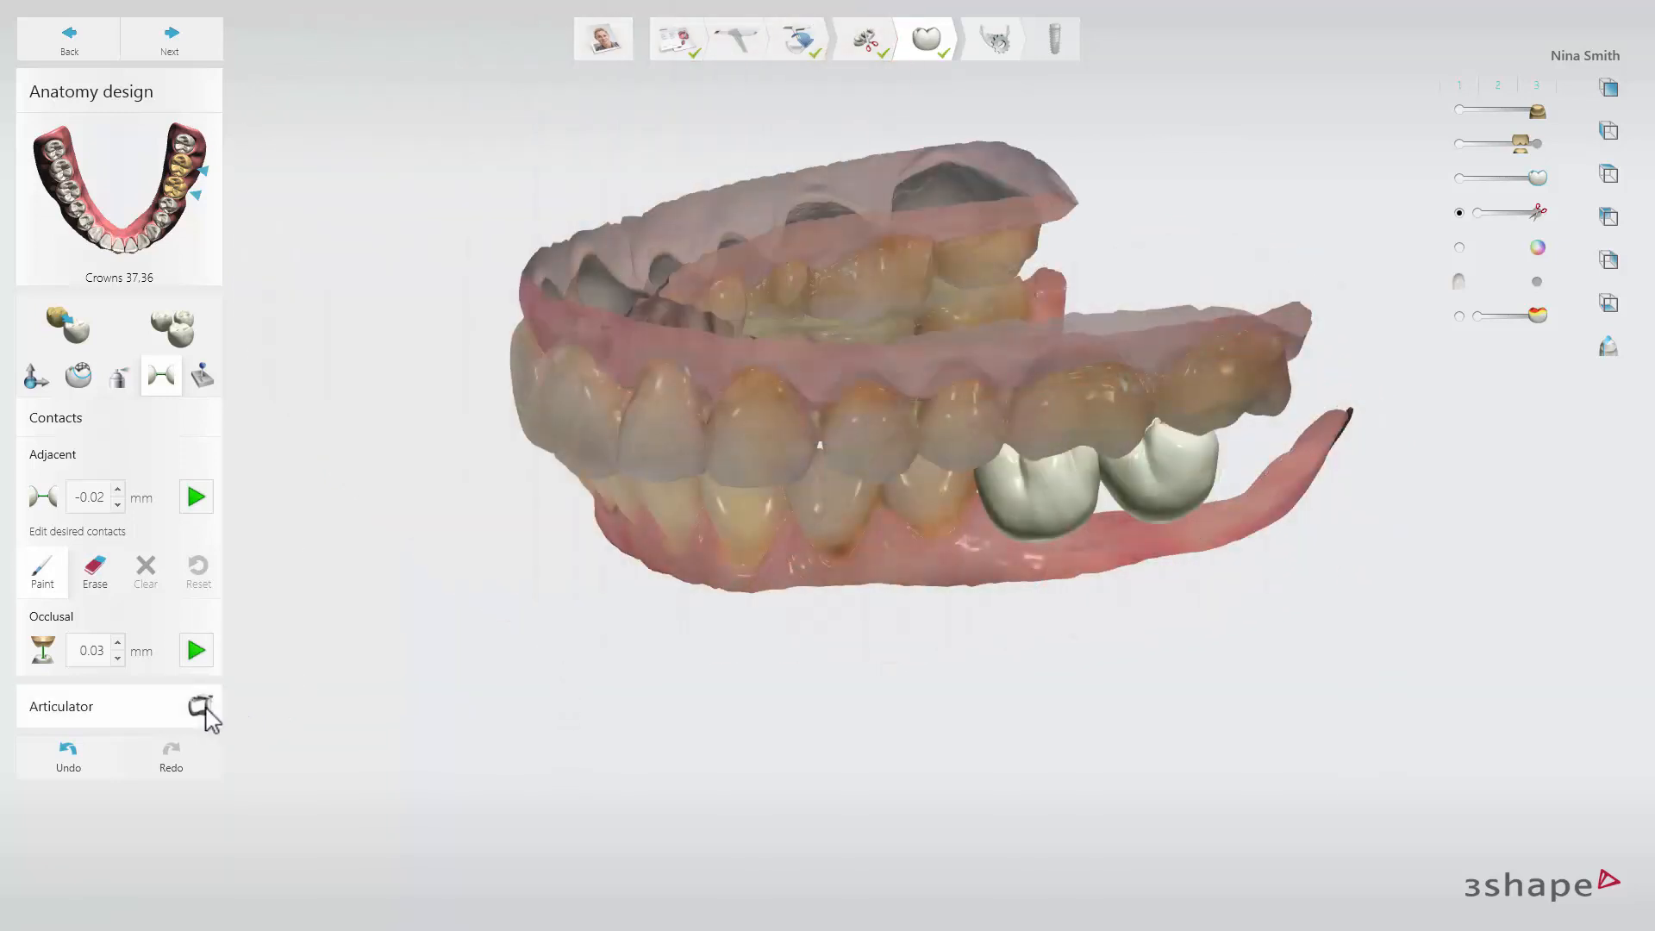
pyautogui.click(202, 708)
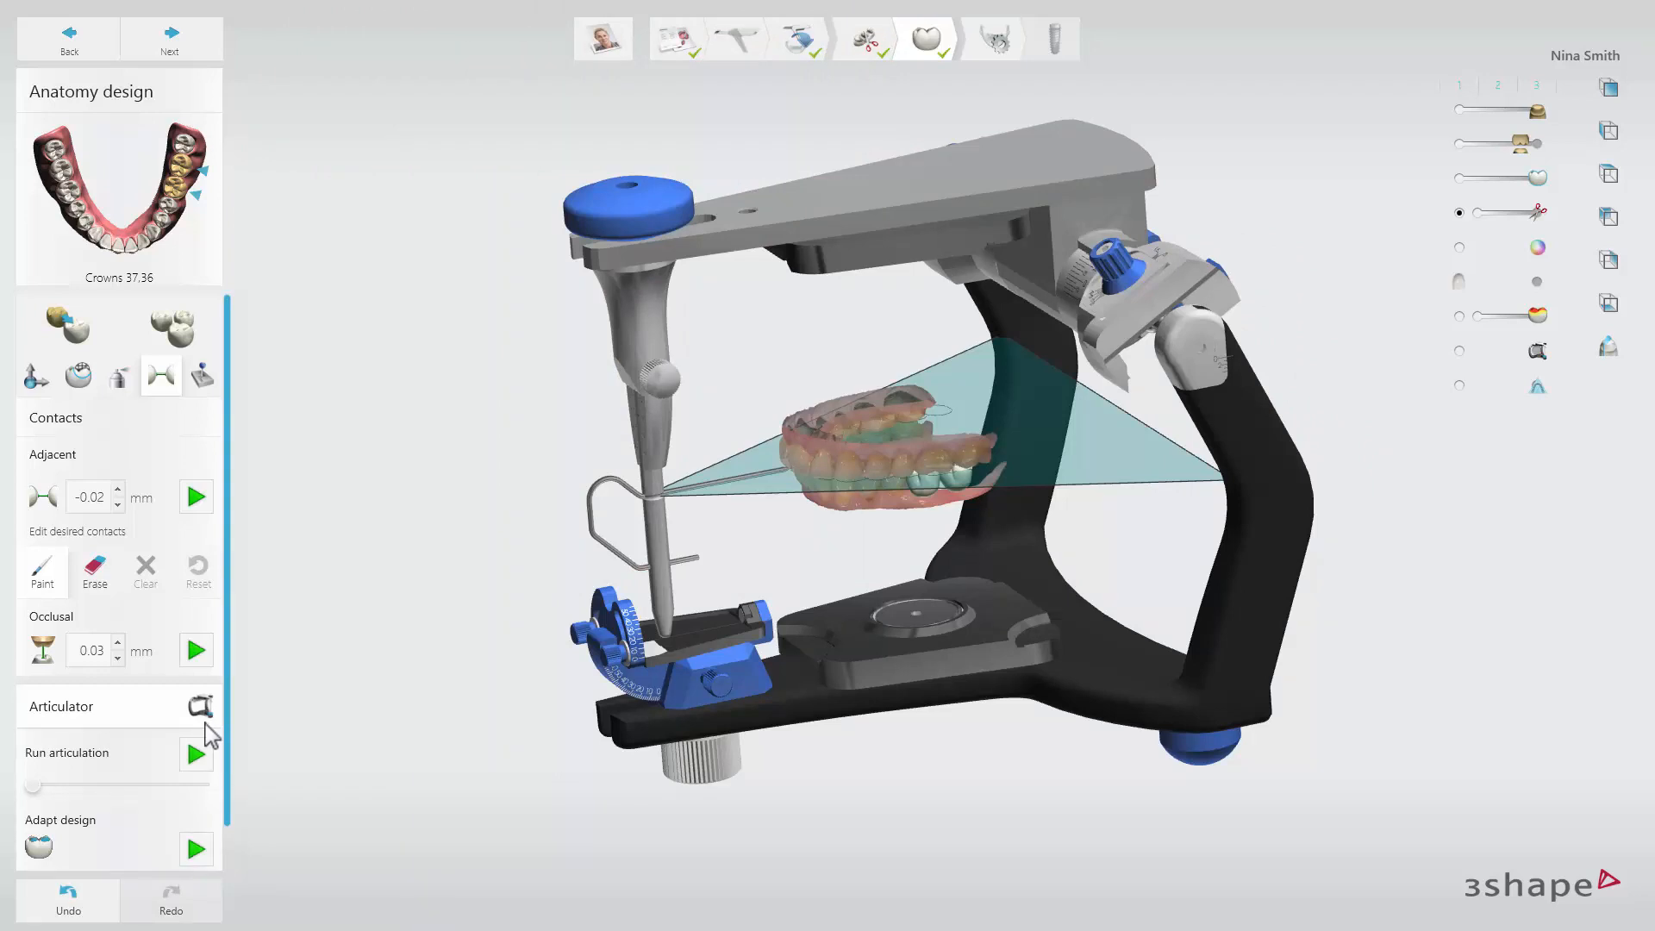
pyautogui.click(203, 755)
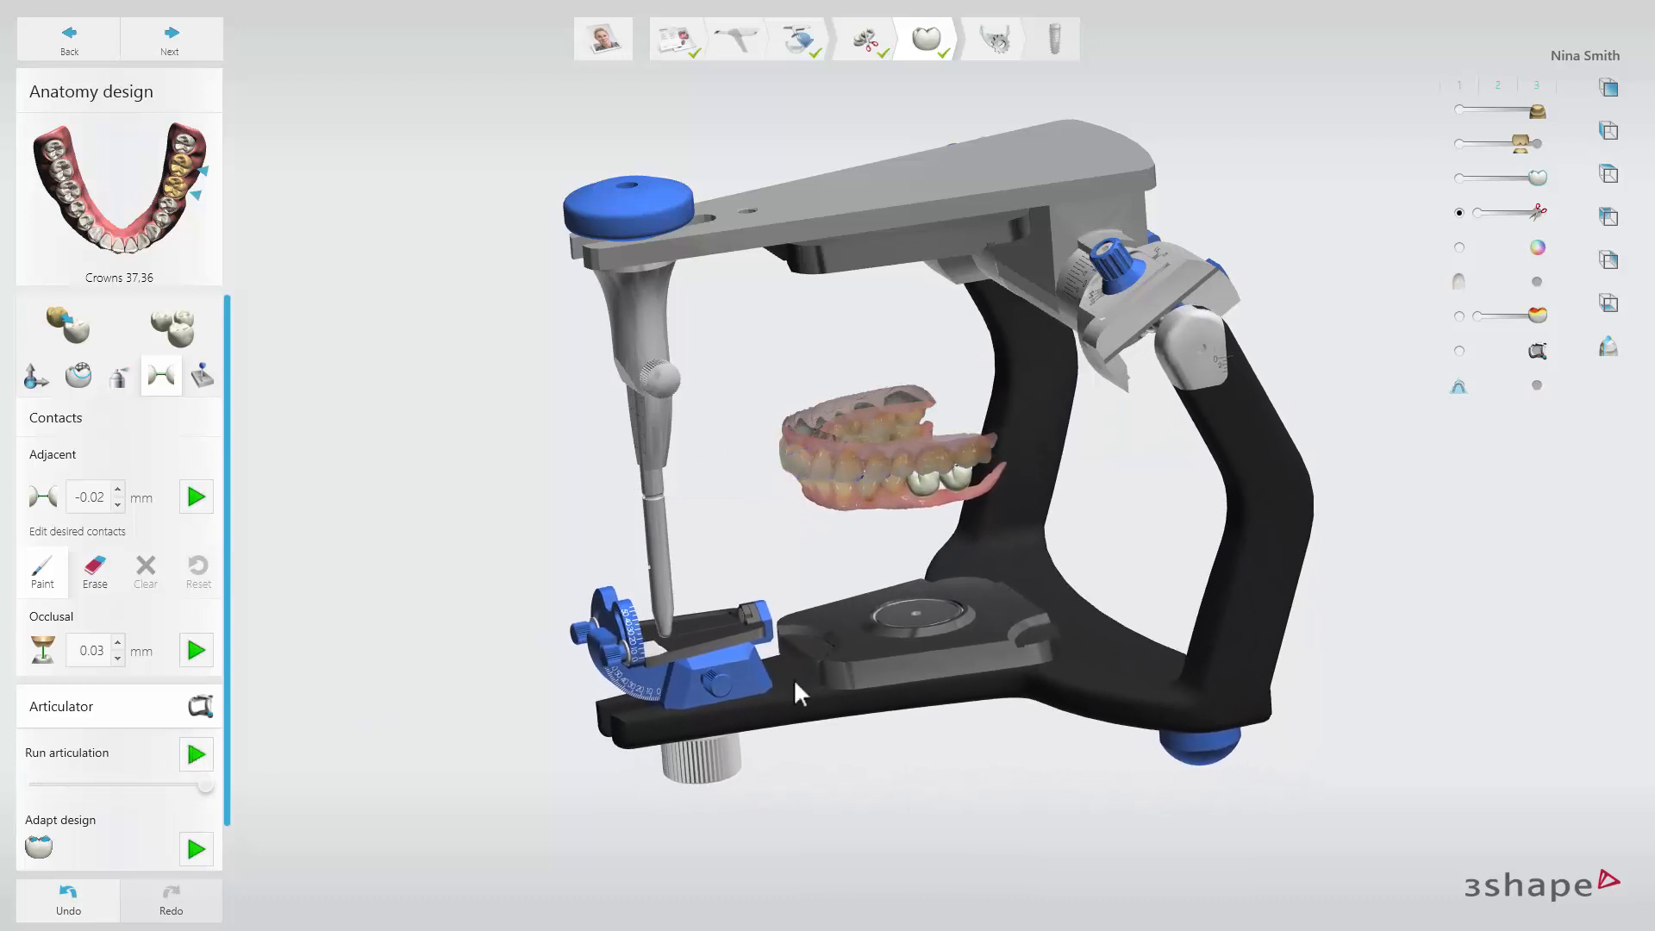
# Hide the upper jaw and adapt the crown design to the articulation.
pyautogui.click(1459, 145)
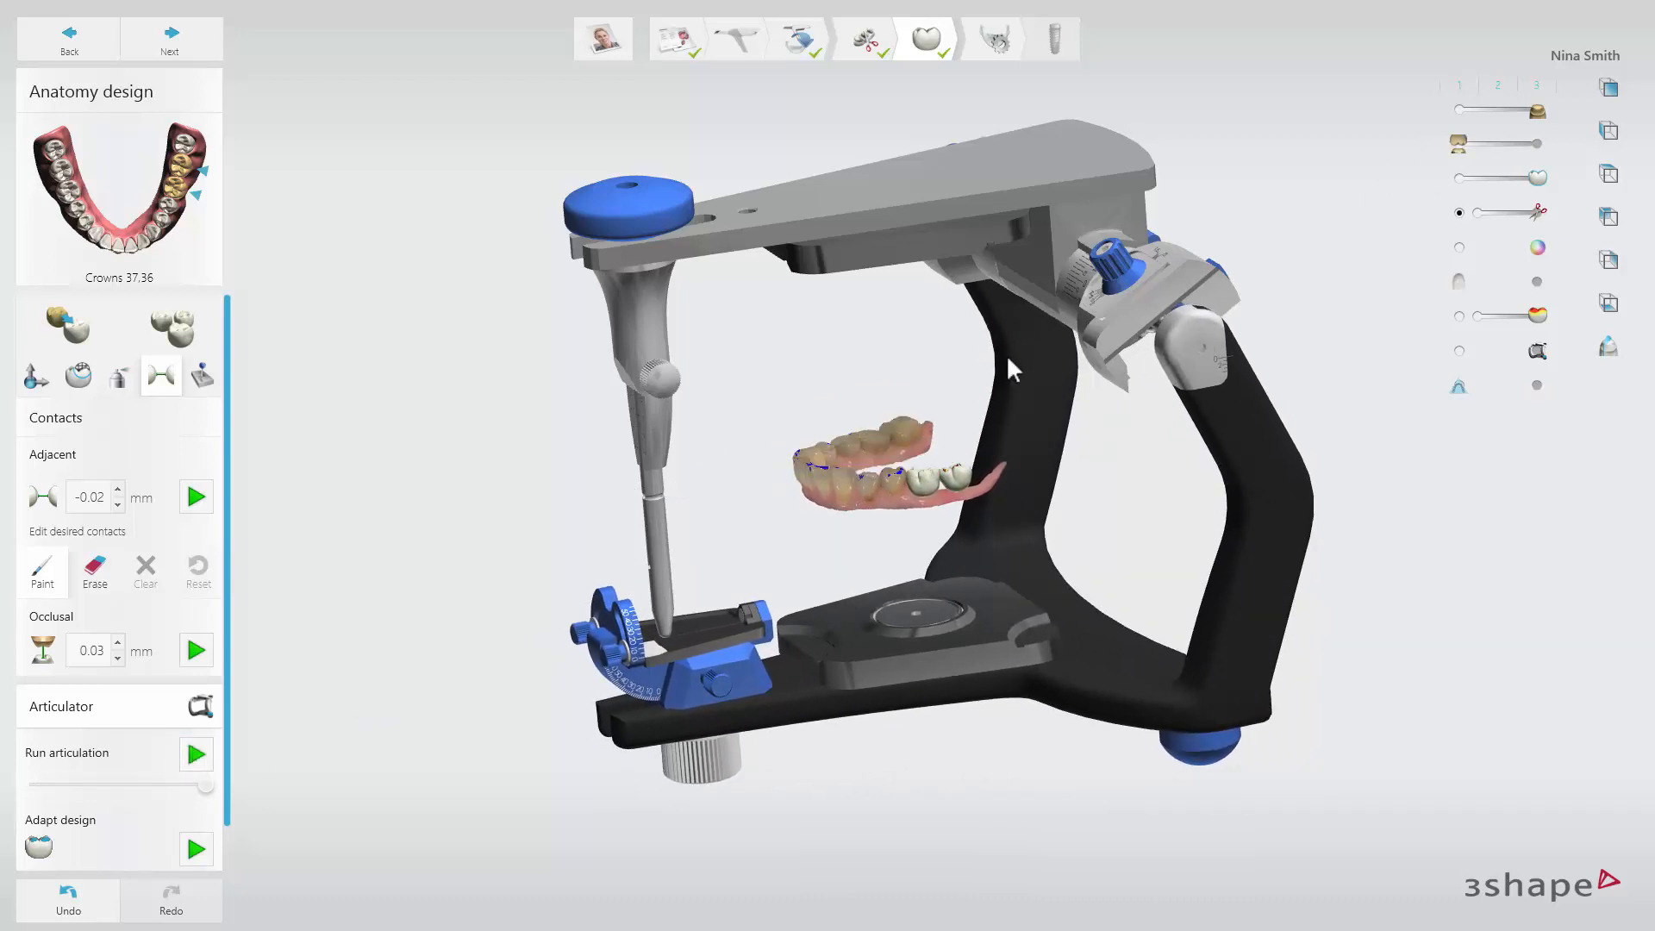
pyautogui.moveTo(1006, 354); pyautogui.dragTo(1007, 420, button='right')
pyautogui.scroll(1, 1006, 418)
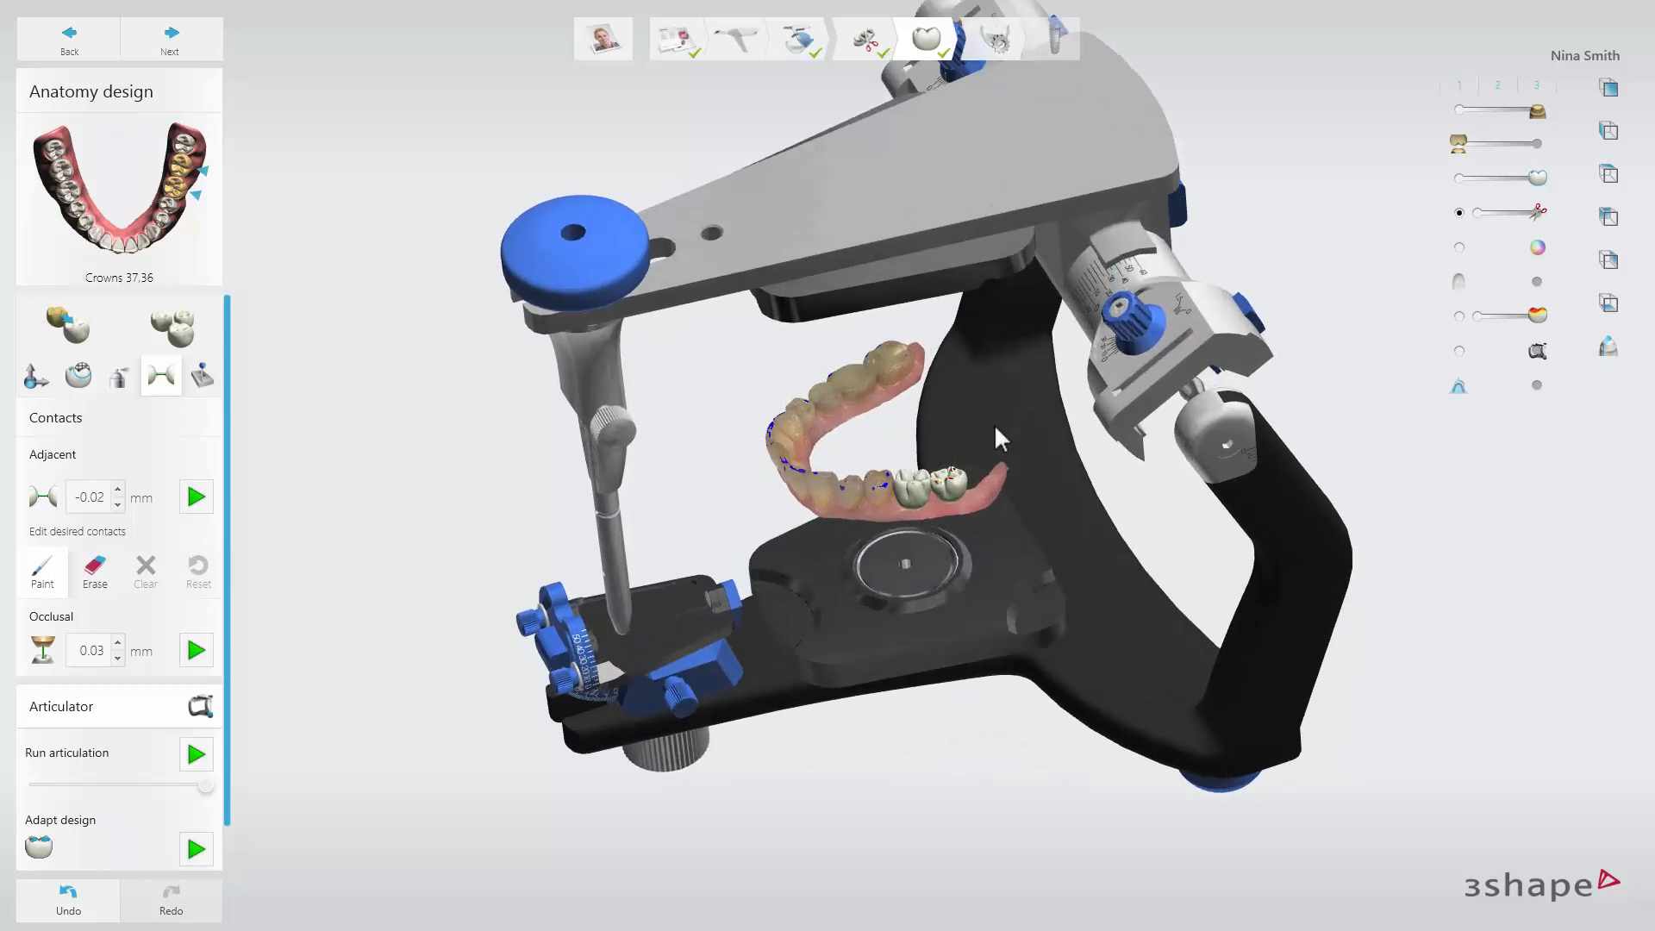
pyautogui.click(198, 850)
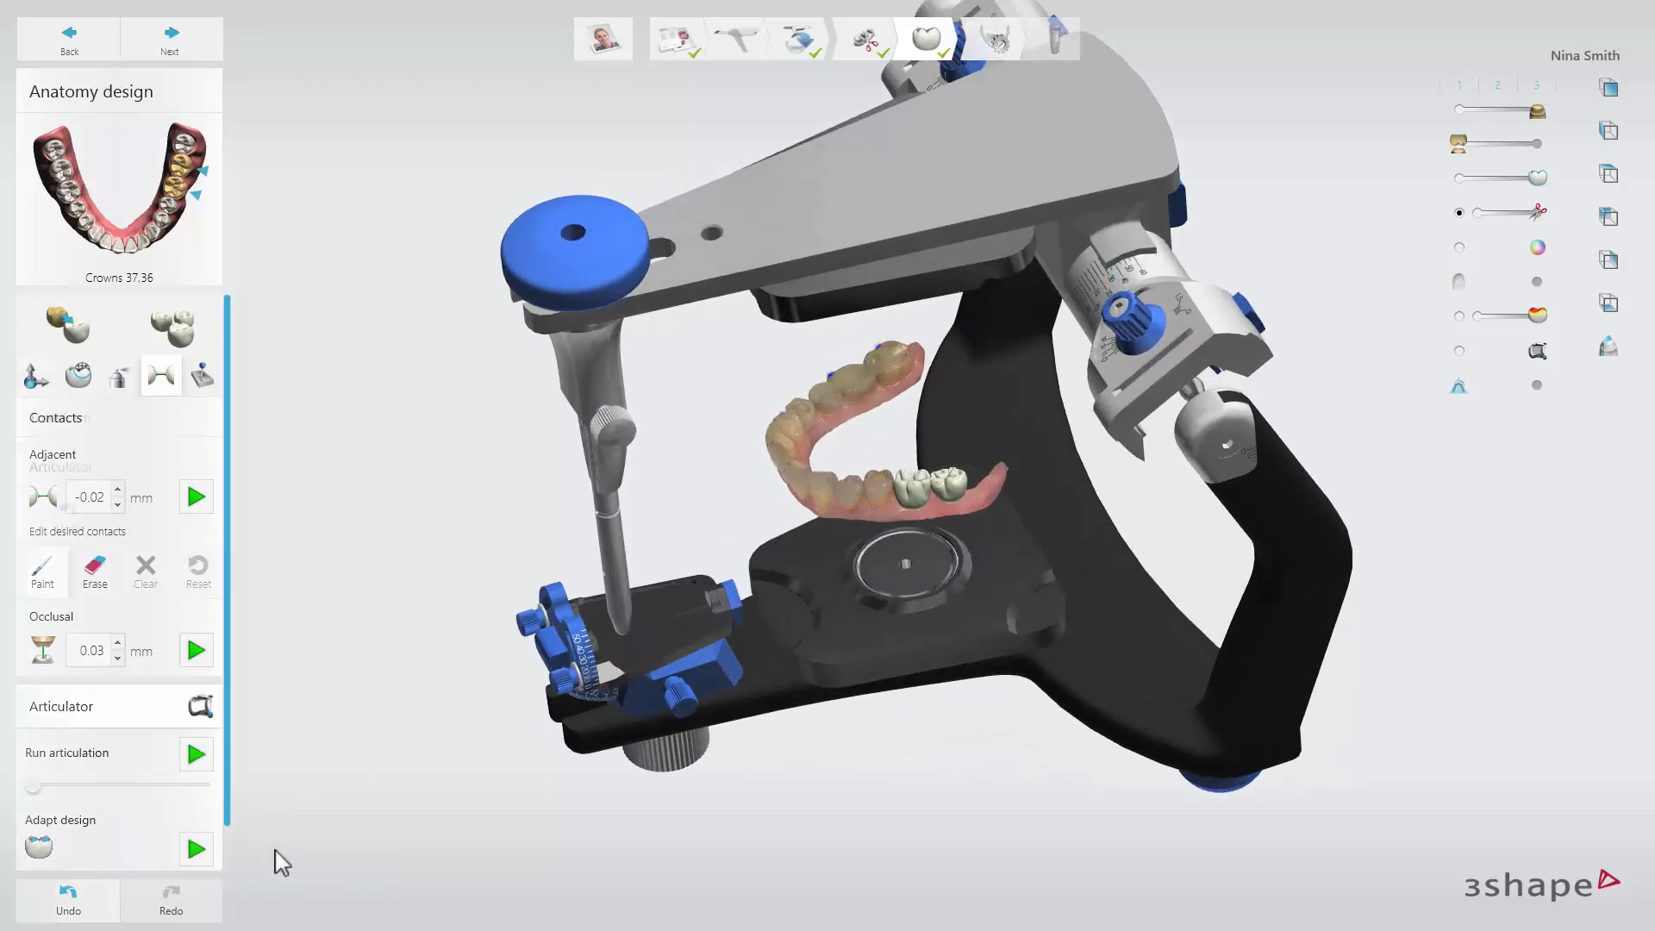